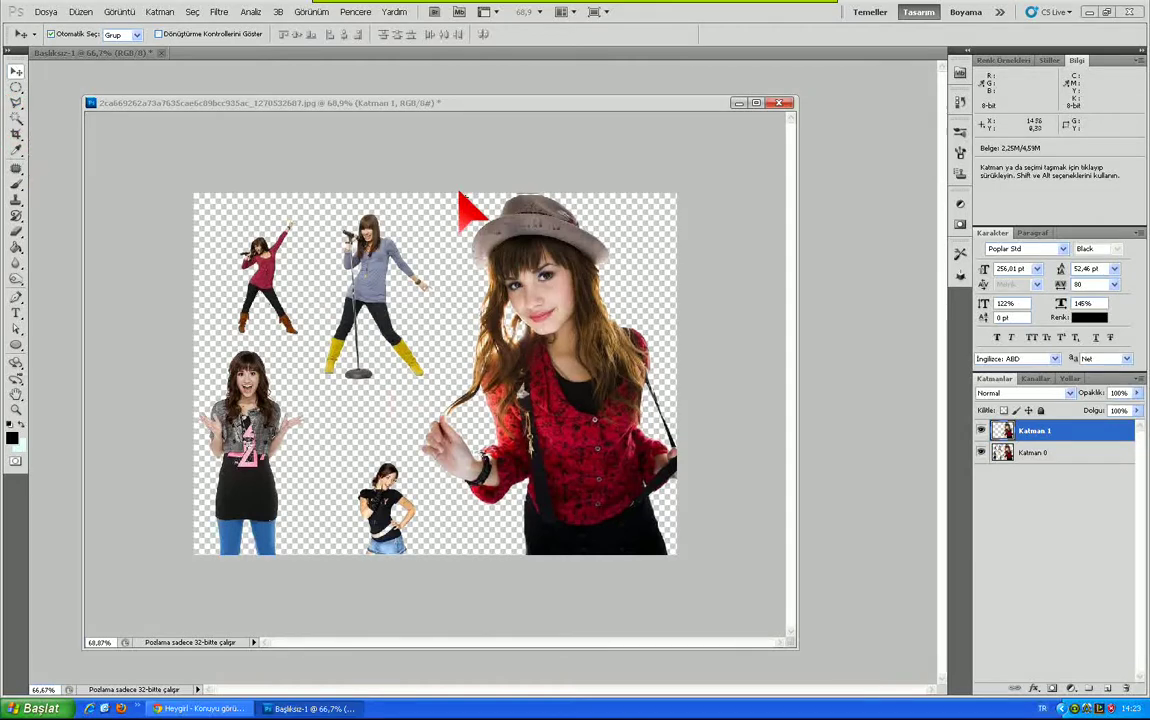
Lasso the large red-top girl and copy her onto new layer Katman 2
left_click(15, 101)
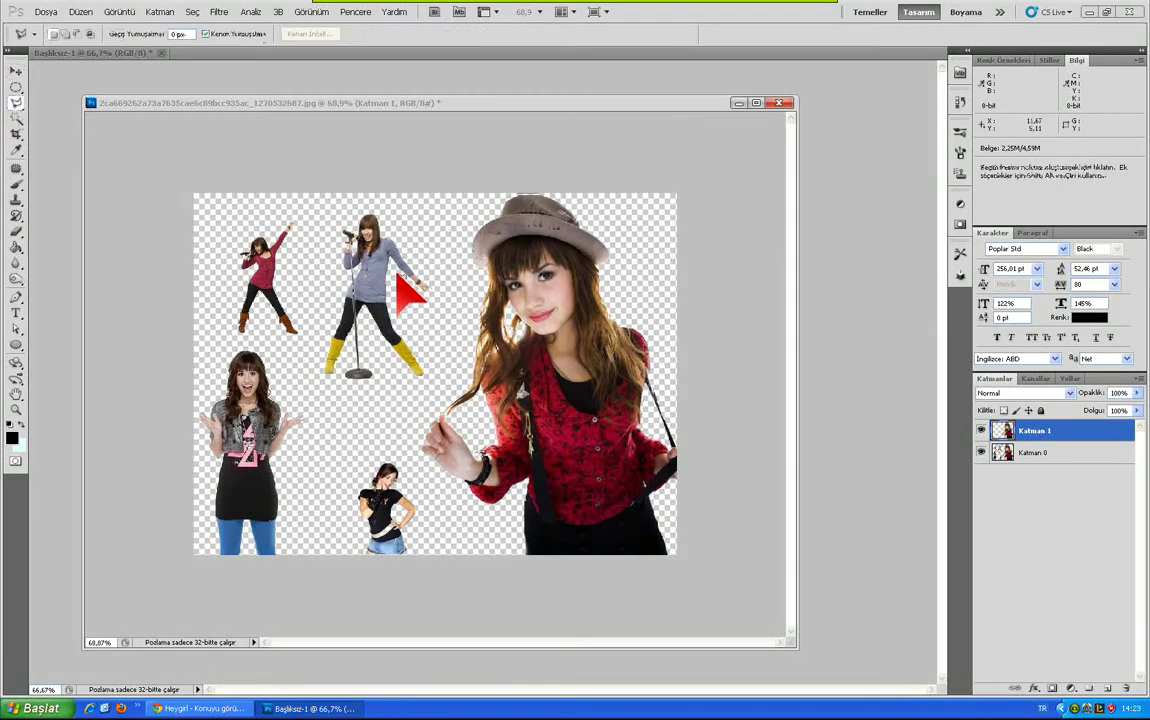
mouse_move(451, 196)
left_mouse_down()
mouse_move(413, 410)
mouse_move(731, 489)
mouse_move(701, 318)
mouse_move(596, 170)
mouse_move(470, 170)
mouse_move(474, 181)
left_mouse_up()
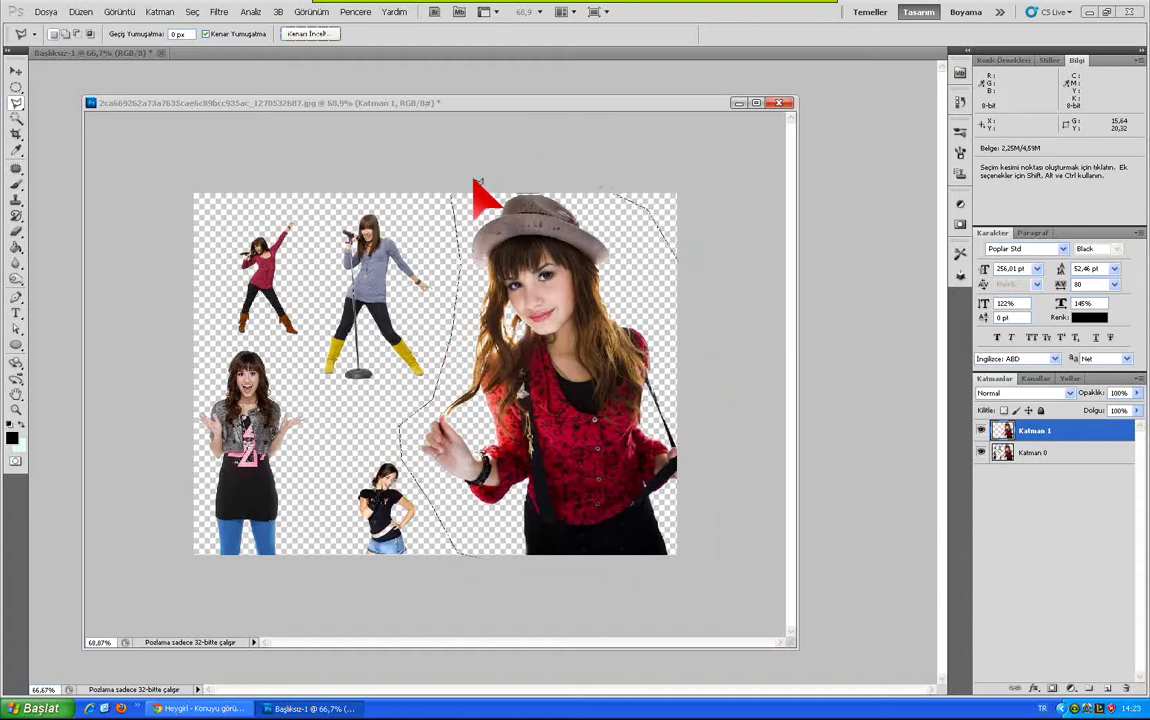
key("ctrl+j")
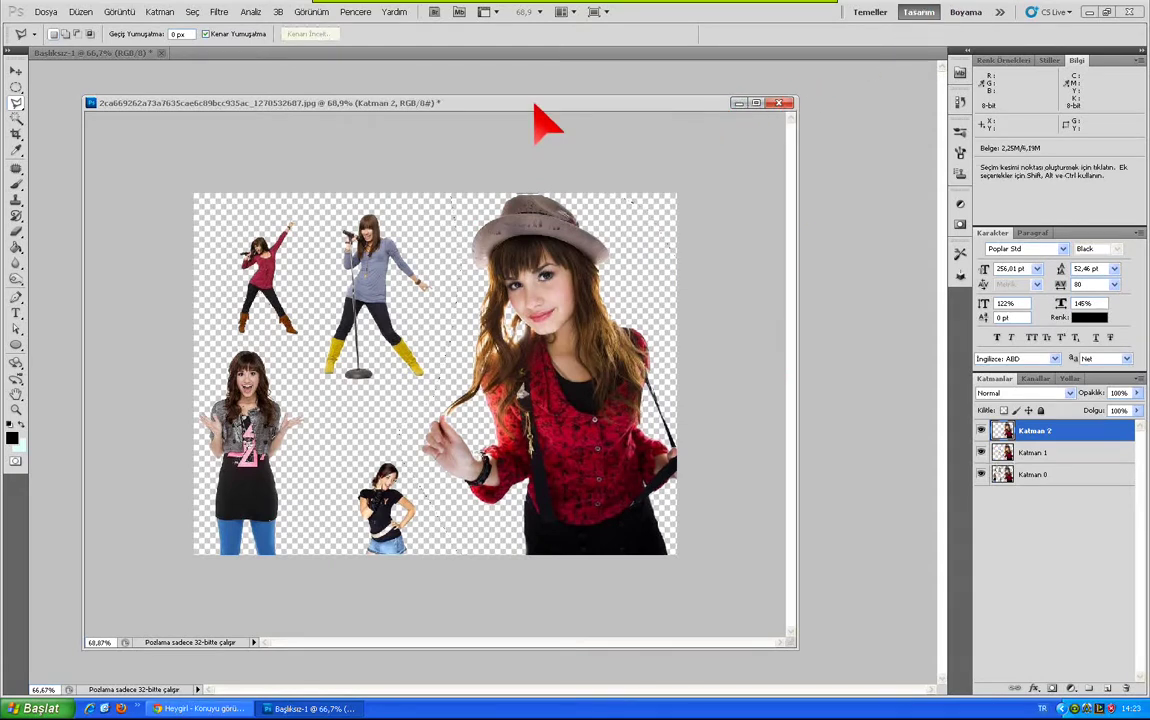
Copy the cut-out red-top girl into the DEMI document over the letters
mouse_move(535, 105)
left_mouse_down()
mouse_move(90, 160)
mouse_move(90, 234)
left_mouse_up()
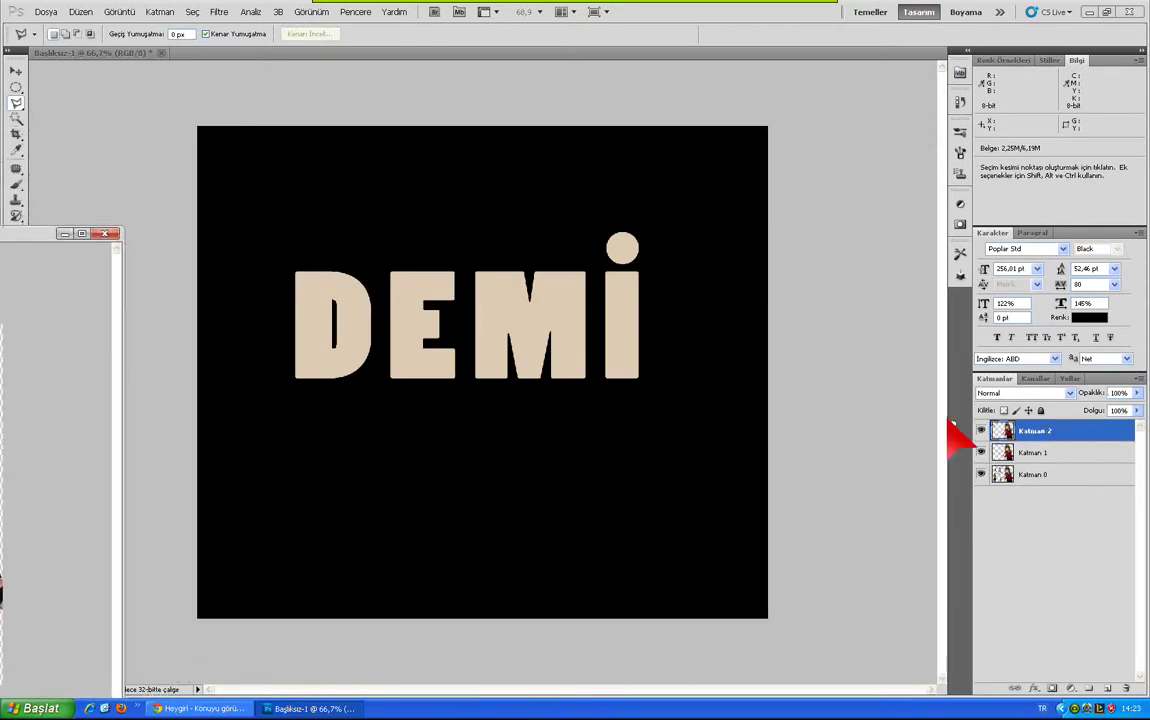
left_click_drag(953, 424, 603, 467)
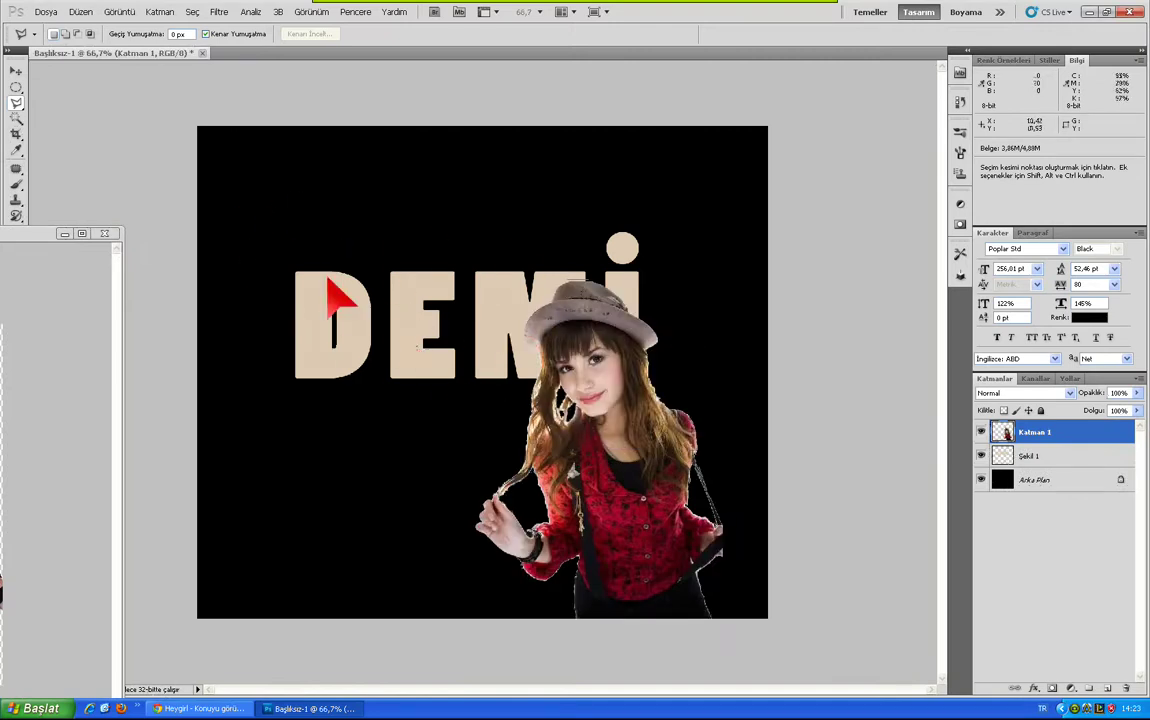
key("v")
left_click_drag(628, 465, 515, 392)
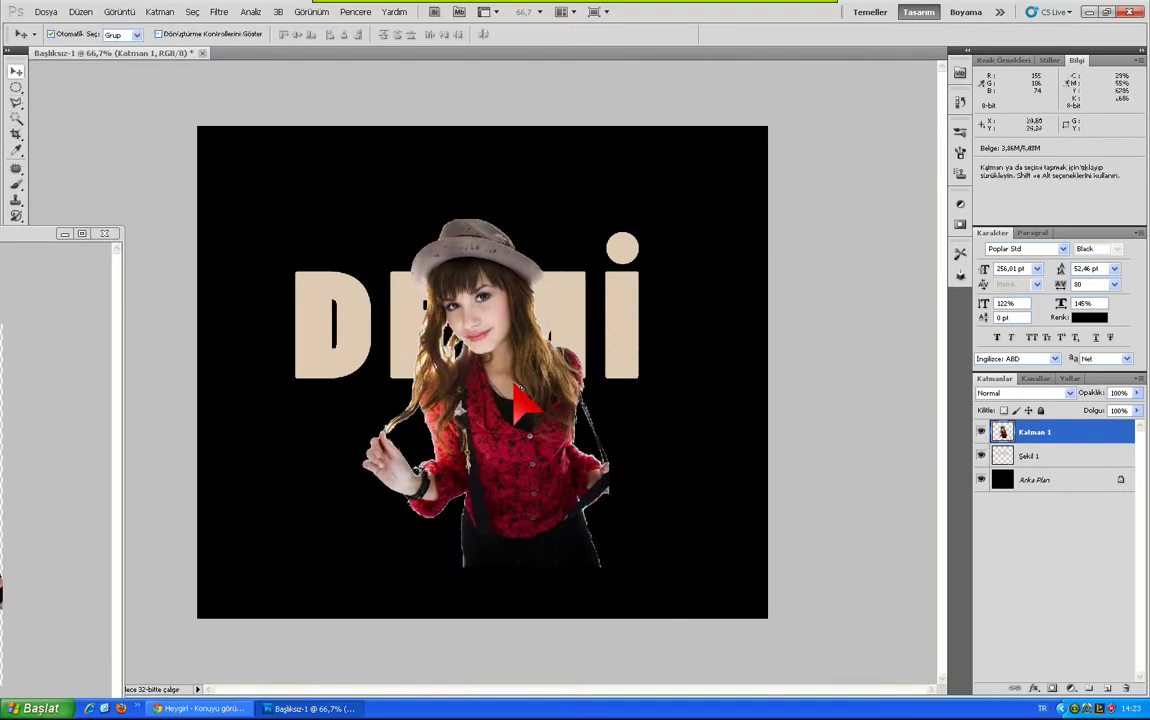
Scale the girl photo down and position it over the letter D
key("ctrl+t")
mouse_move(608, 215)
left_mouse_down()
mouse_move(478, 412)
mouse_move(325, 288)
left_mouse_up()
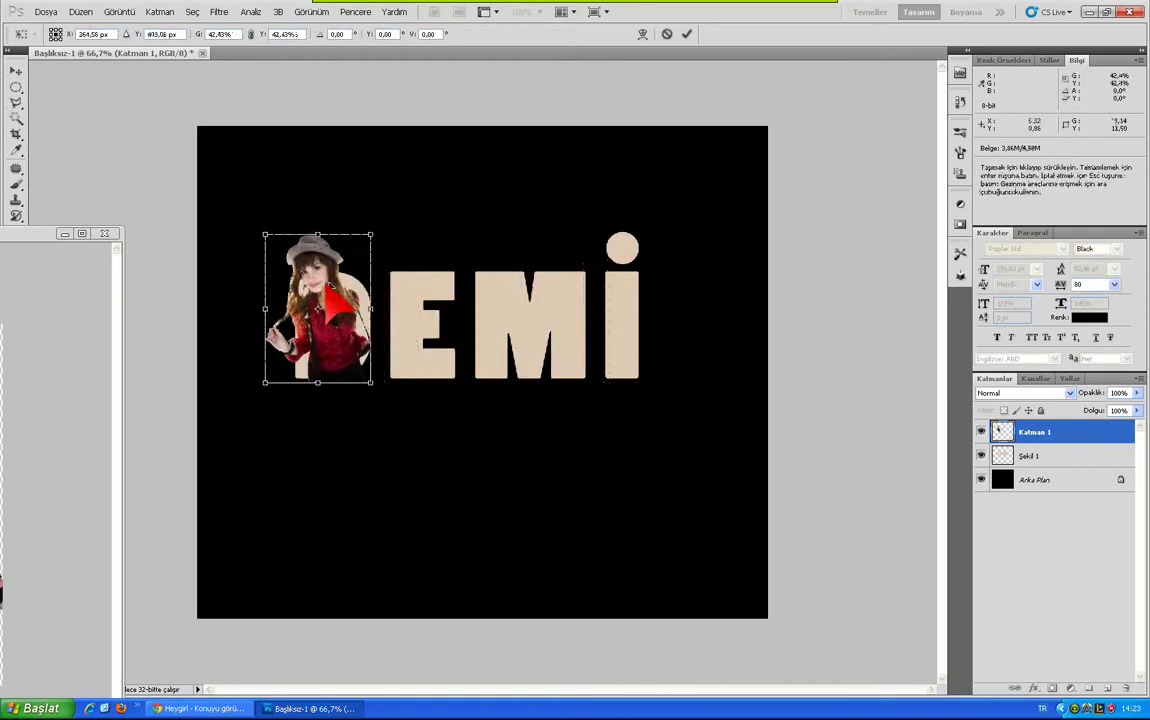
left_click_drag(266, 236, 289, 262)
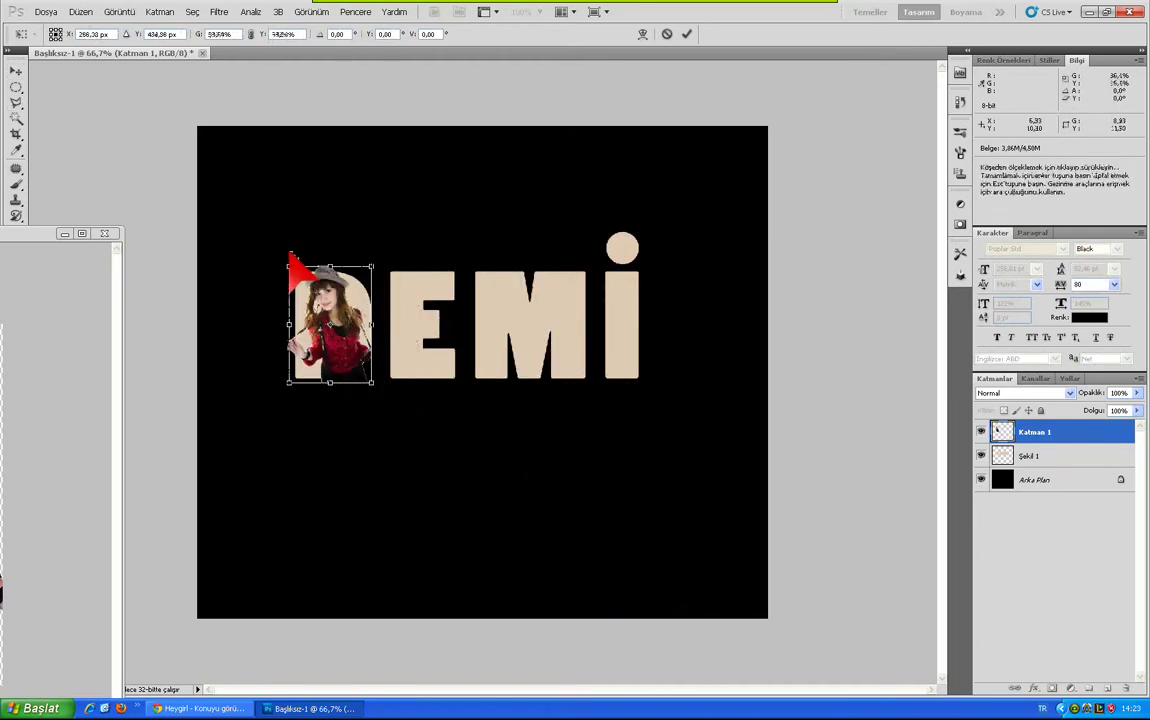
left_click_drag(330, 322, 324, 318)
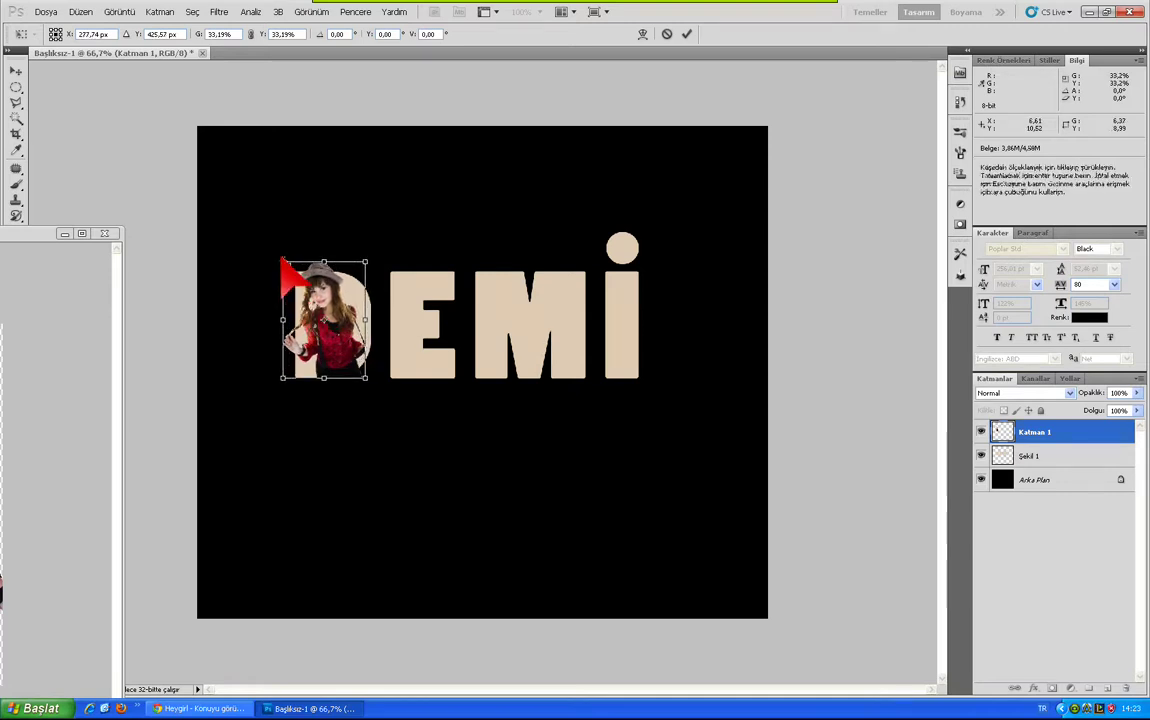
key("Return")
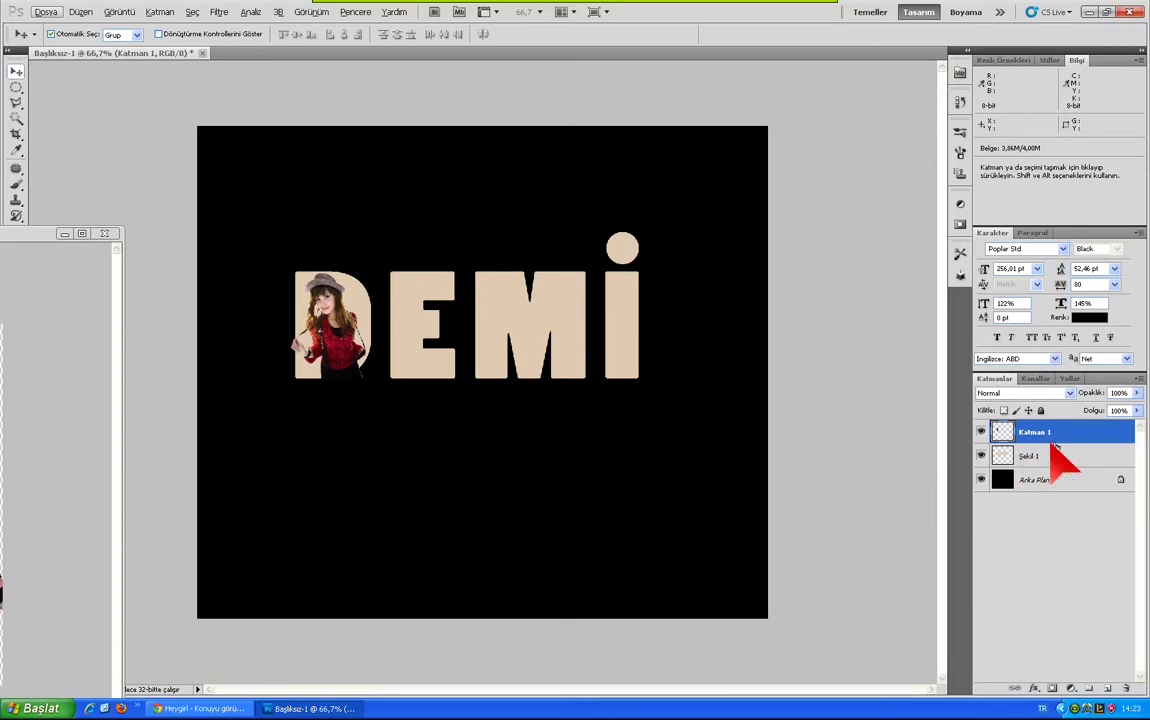
Clip the girl photo to the DEMI letters and nudge it within the D
key("alt")
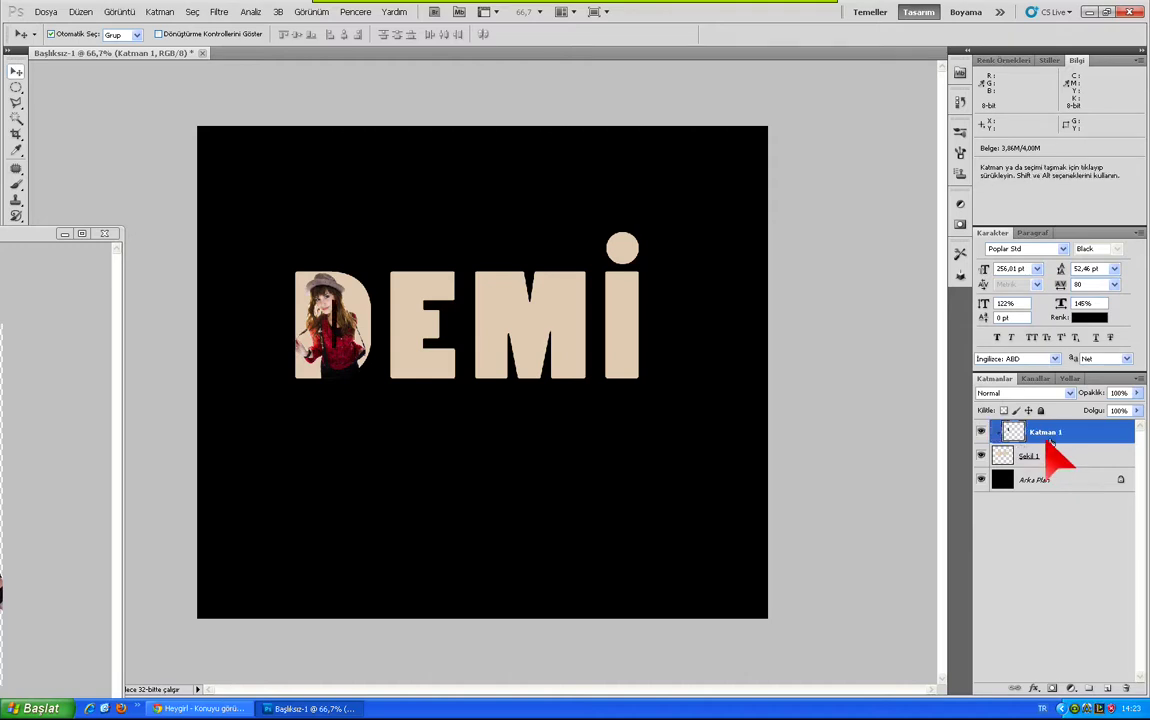
left_click_drag(321, 293, 321, 295)
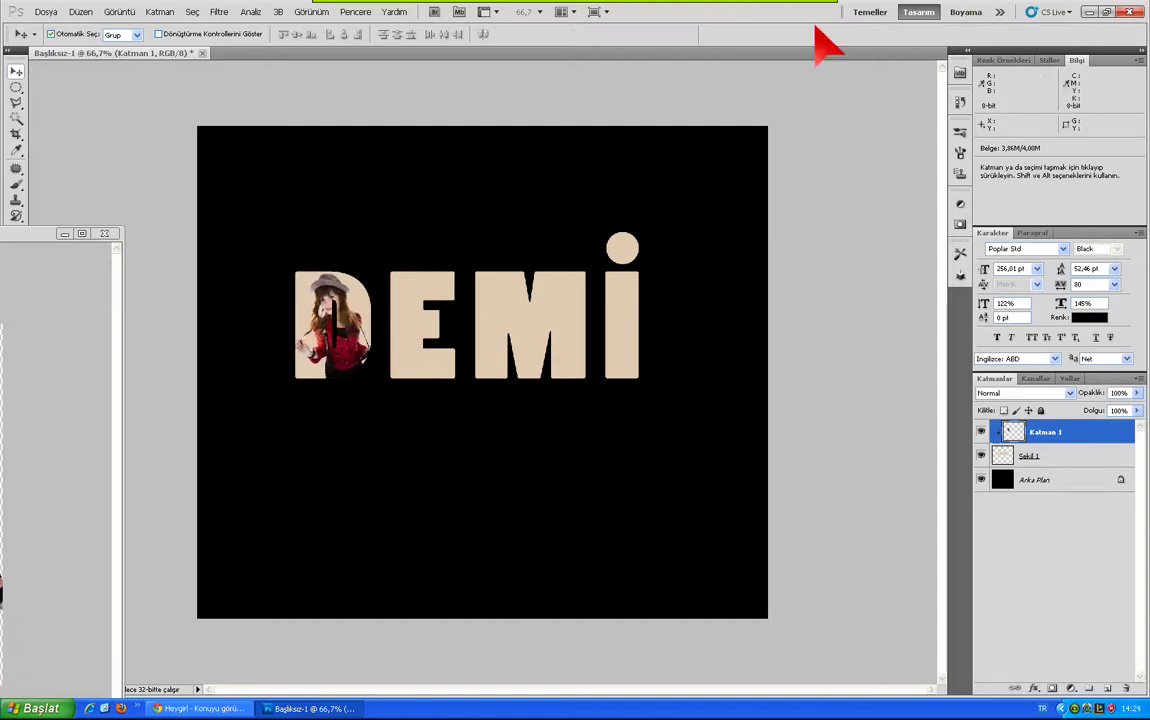
left_click(3, 234)
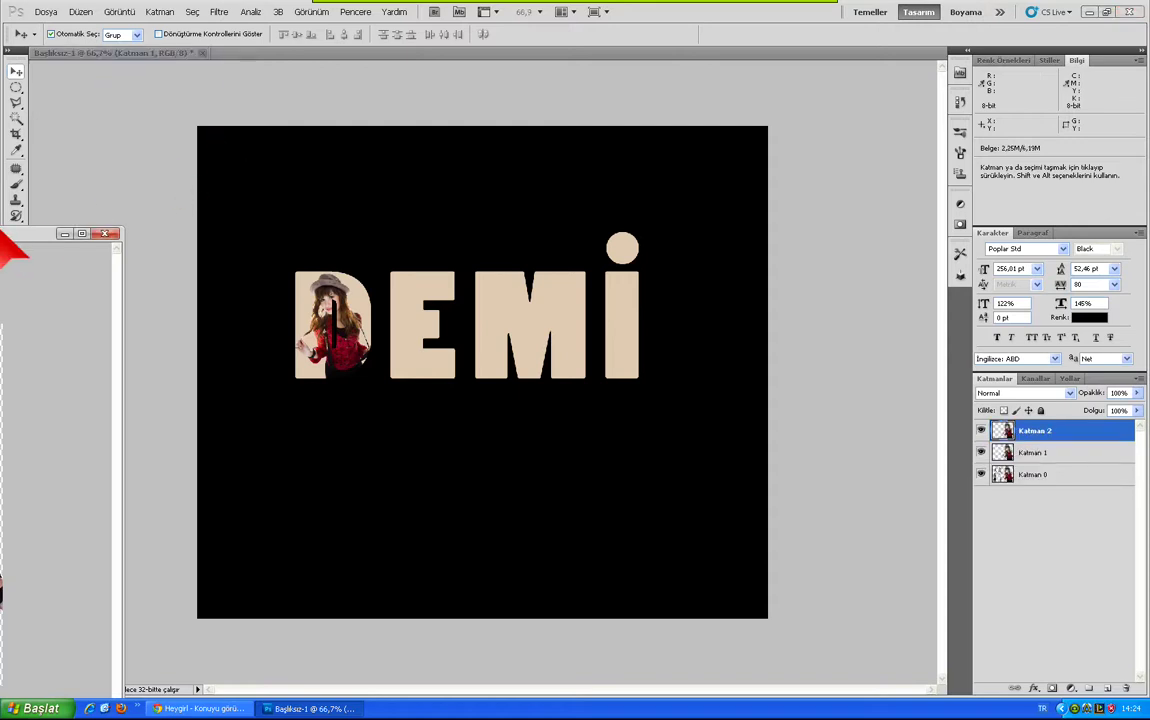
Outline the microphone girl in the grey top with the Polygonal Lasso
left_click_drag(4, 234, 609, 97)
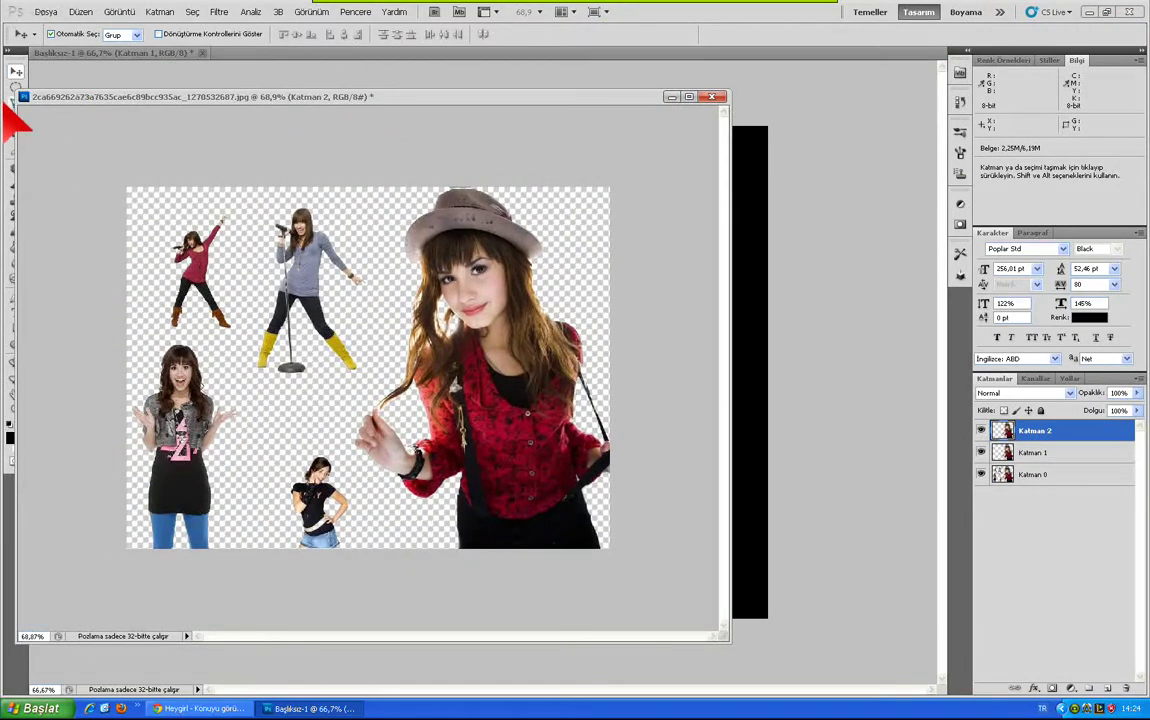
left_click(12, 101)
left_click(345, 196)
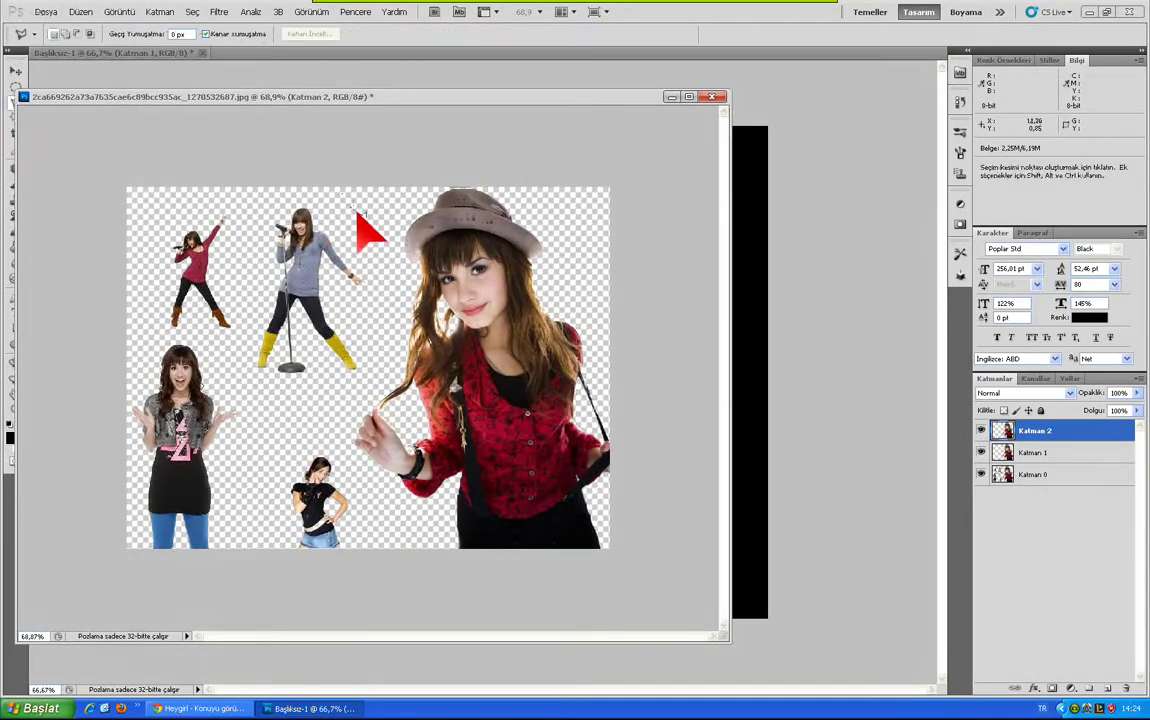
left_click(393, 300)
left_click(380, 382)
left_click(345, 398)
left_click(262, 388)
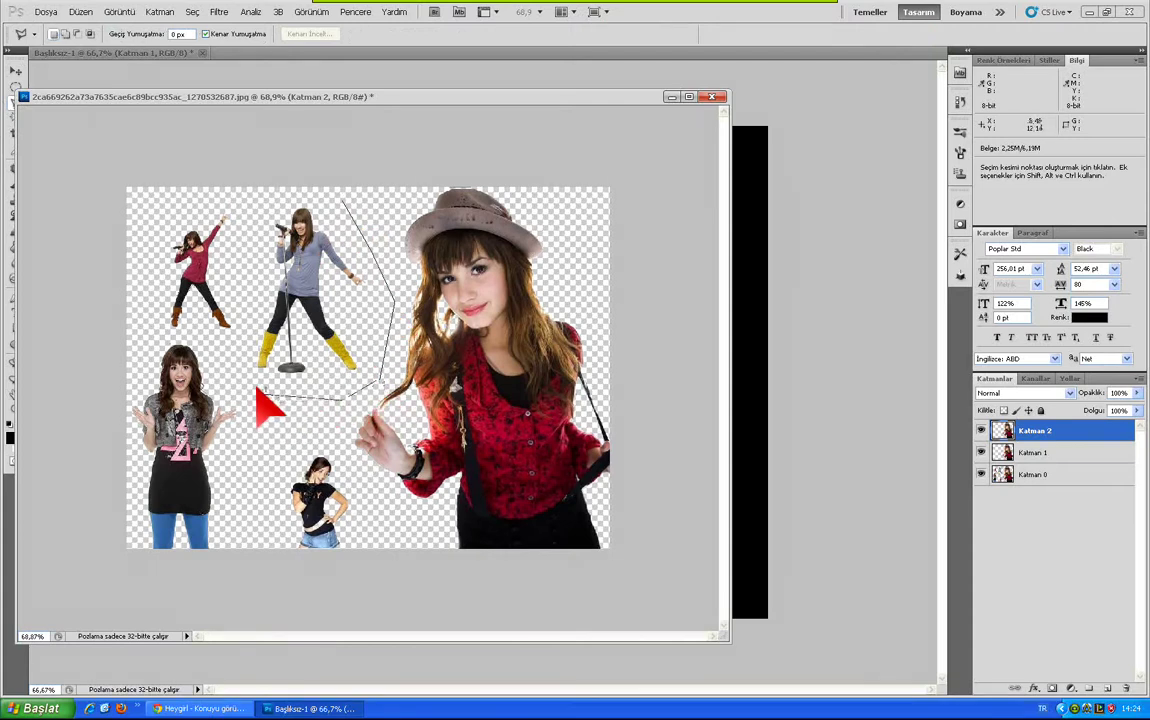
left_click(262, 200)
left_click(325, 189)
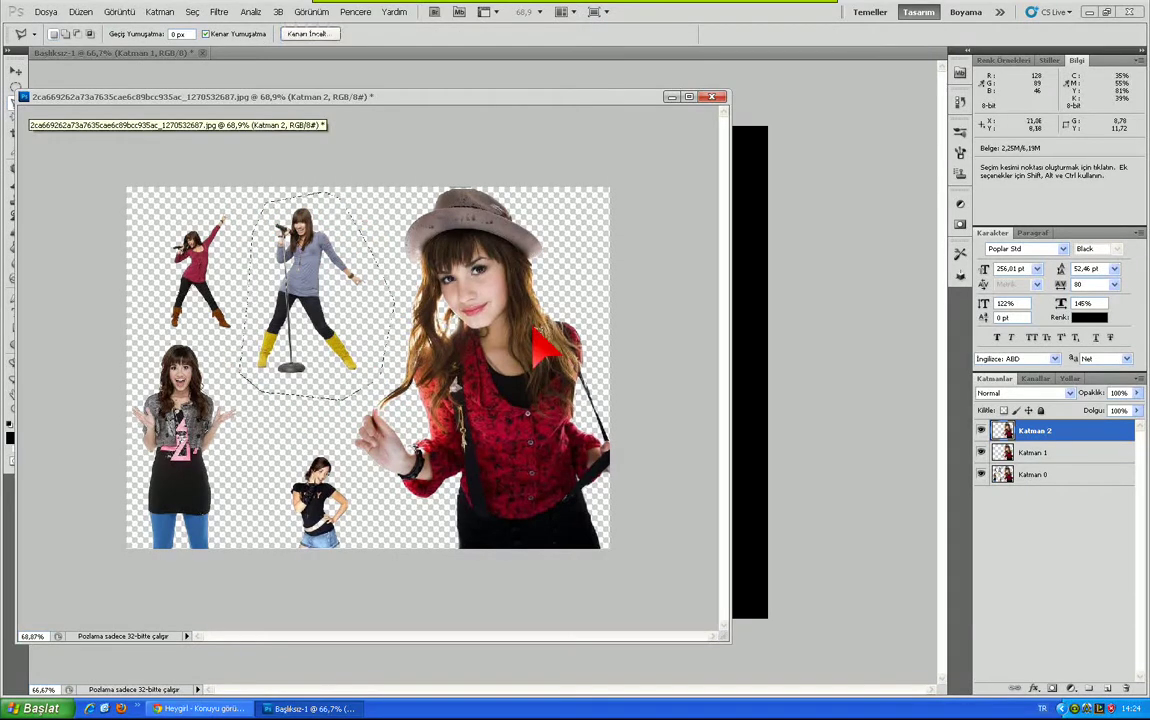
Copy the microphone girl from Katman 0 onto a new layer
key("ctrl+c")
key("Return")
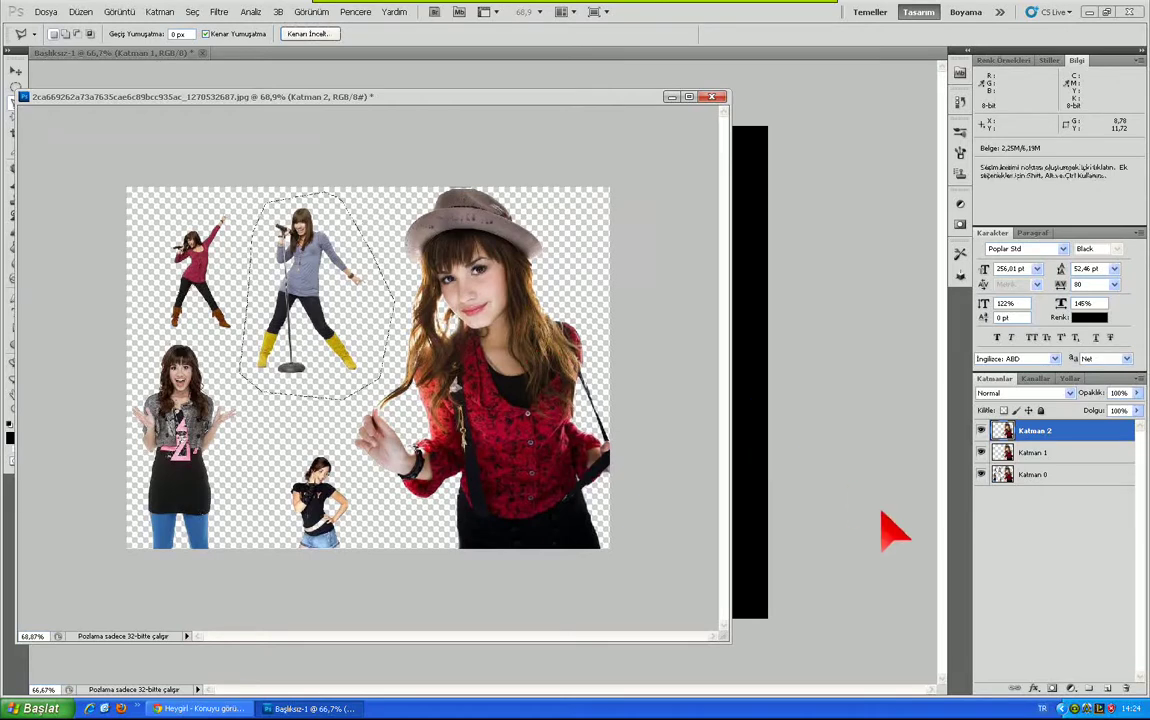
left_click(1038, 476)
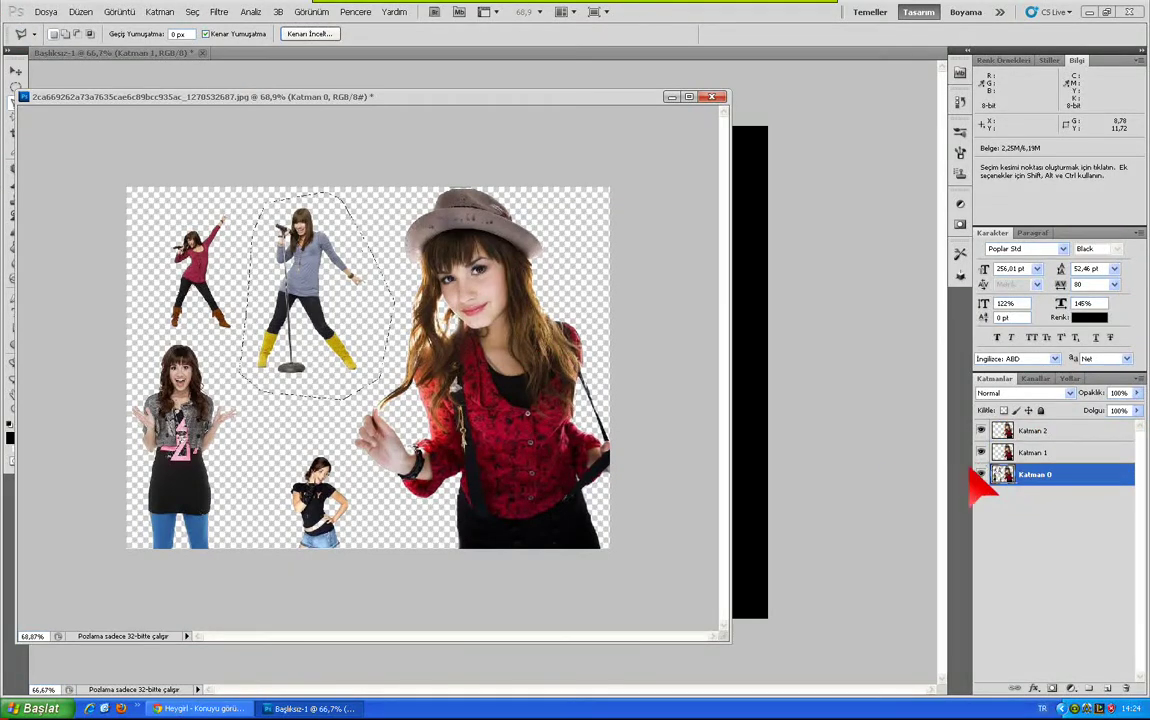
key("ctrl+j")
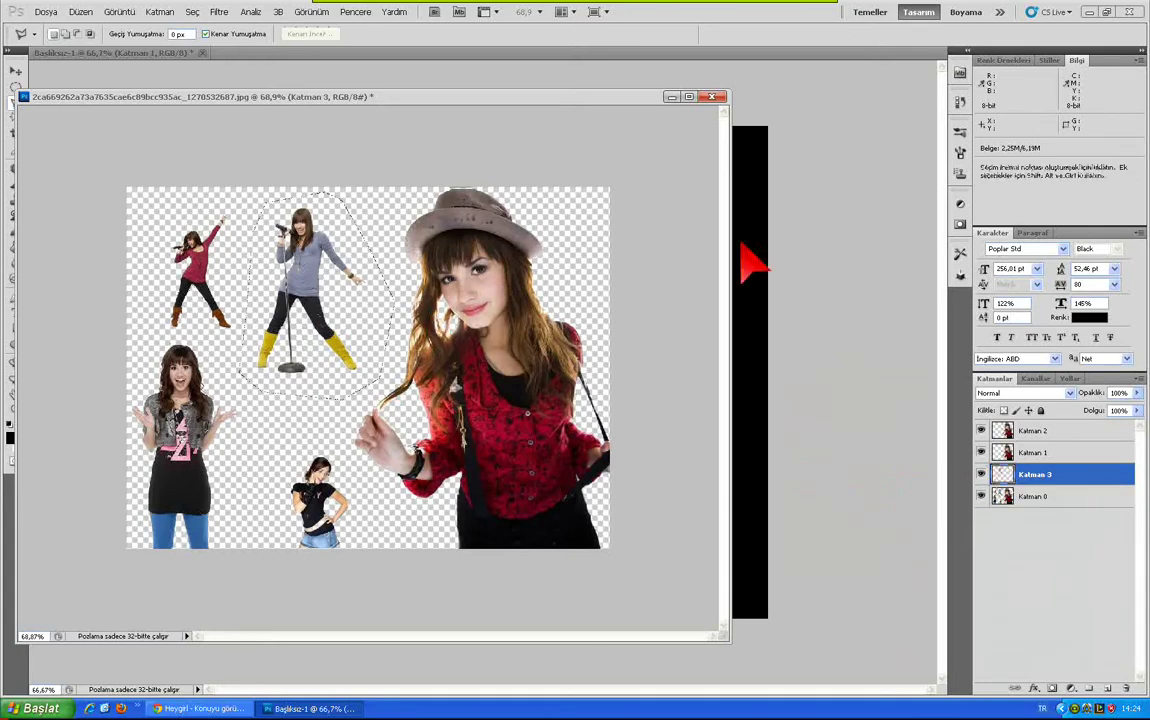
Drag the microphone girl into the DEMI document and place her inside the M
left_click_drag(405, 98, 95, 121)
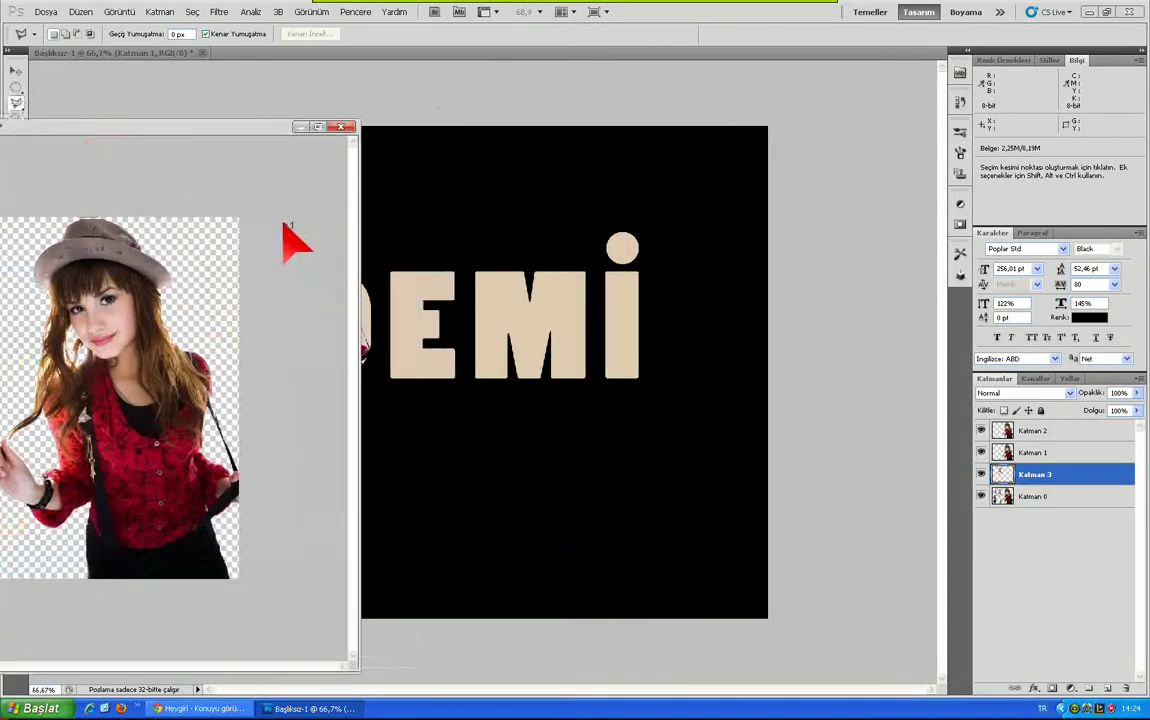
left_click_drag(180, 133, 153, 170)
left_click_drag(1090, 468, 515, 320)
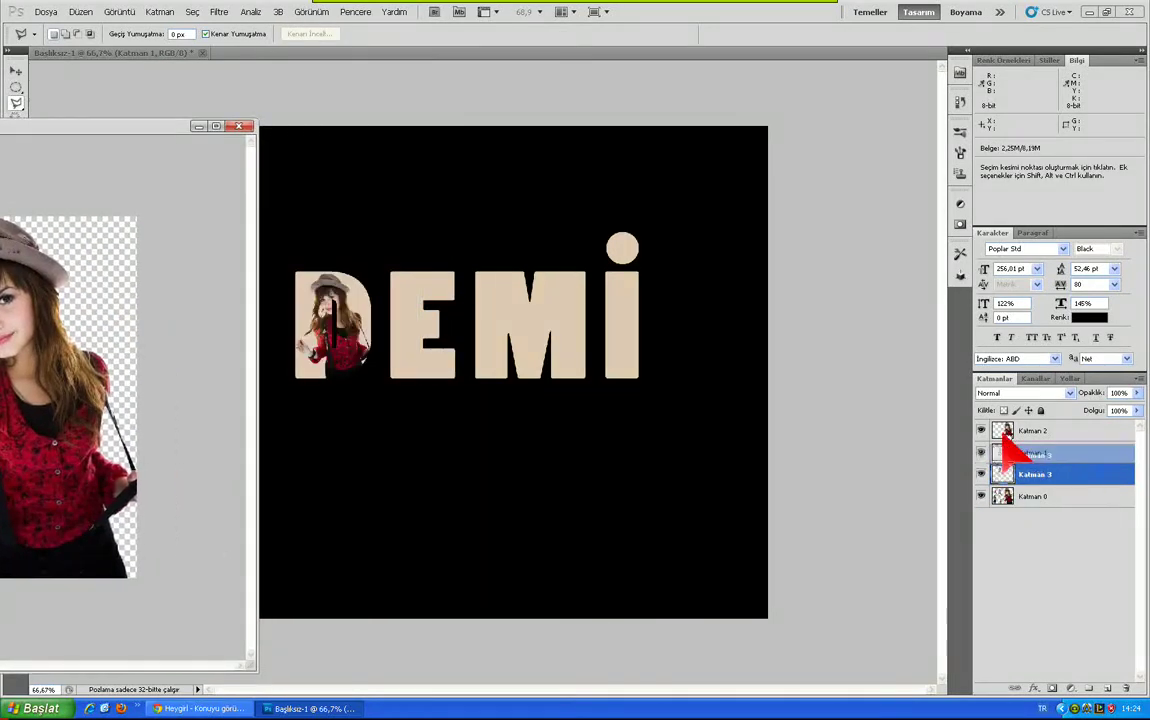
key("v")
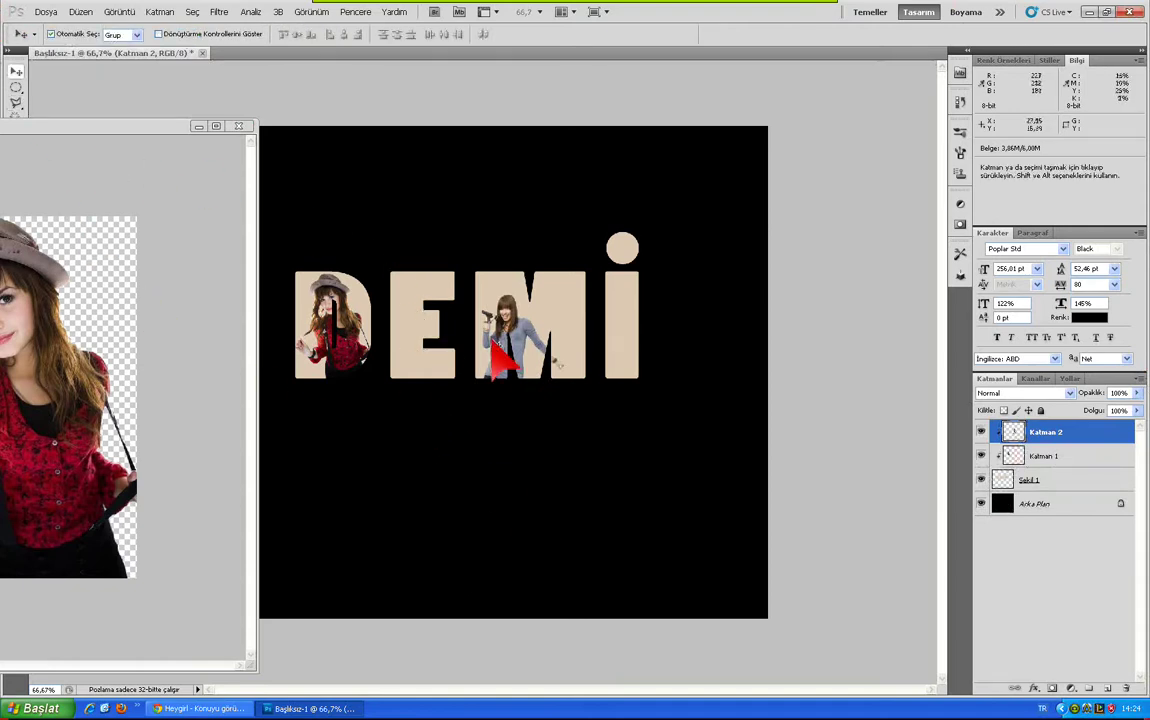
mouse_move(494, 340)
left_mouse_down()
mouse_move(546, 340)
mouse_move(507, 319)
left_mouse_up()
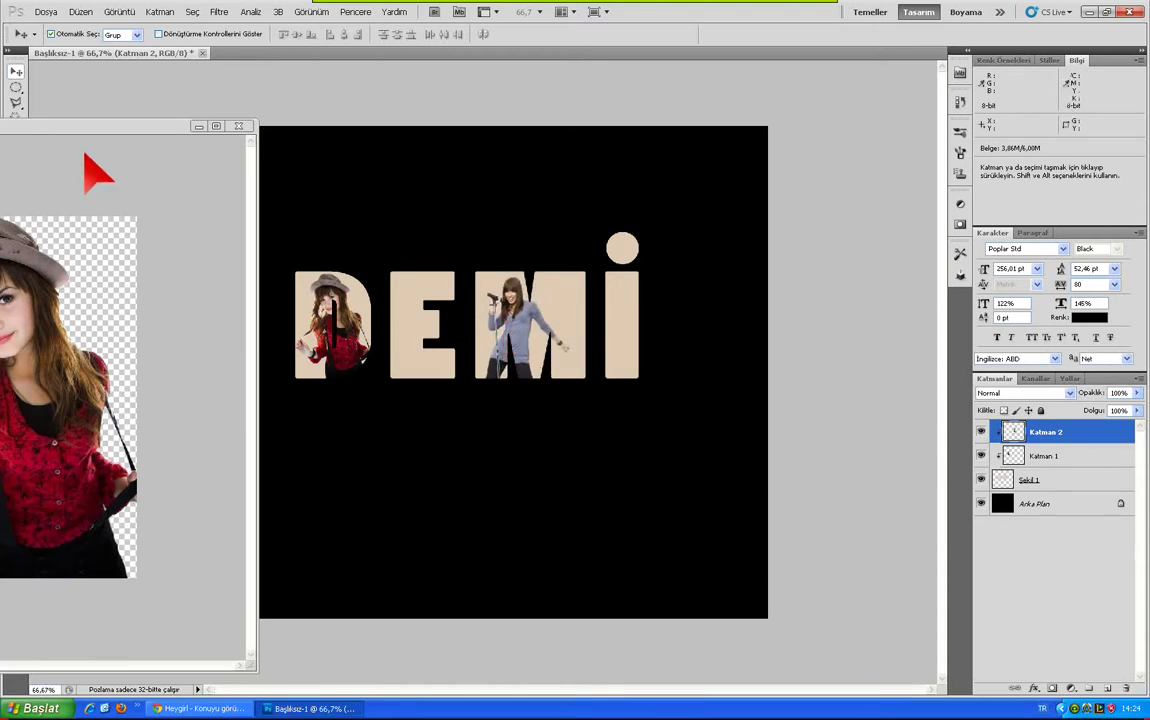
left_click_drag(90, 128, 582, 120)
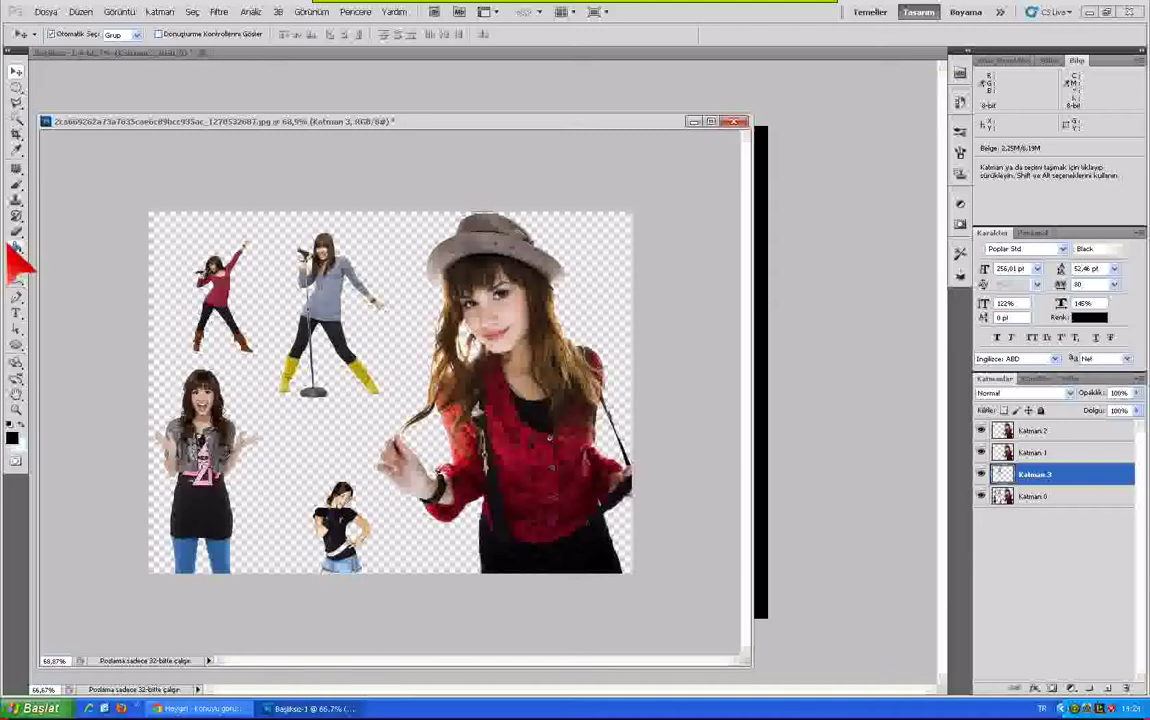
Outline the small red-top girl with the Polygonal Lasso
left_click(16, 102)
left_click(267, 228)
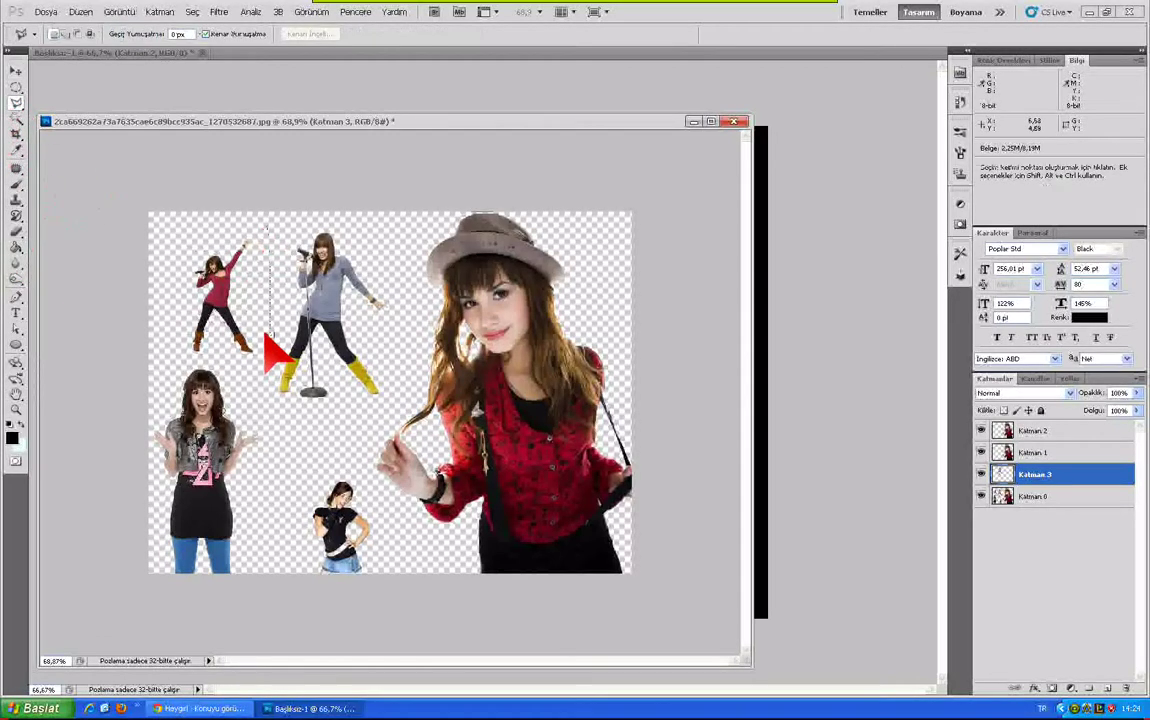
left_click(266, 355)
left_click(237, 368)
left_click(163, 353)
left_click(152, 268)
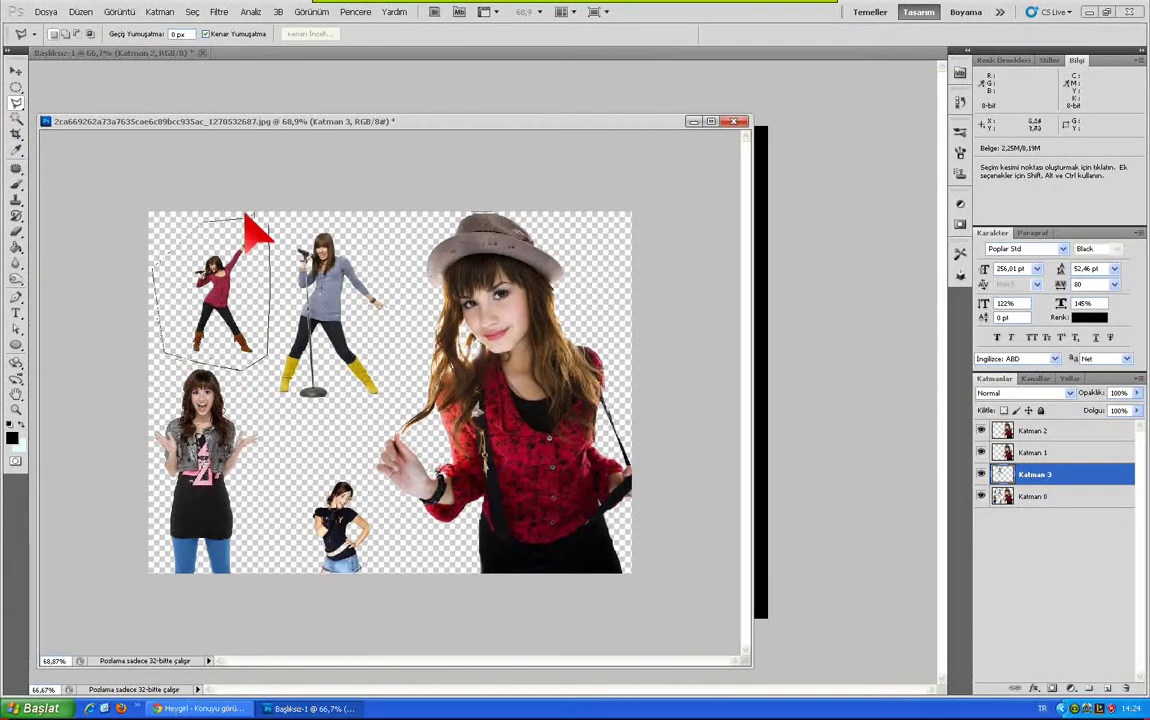
left_click(245, 216)
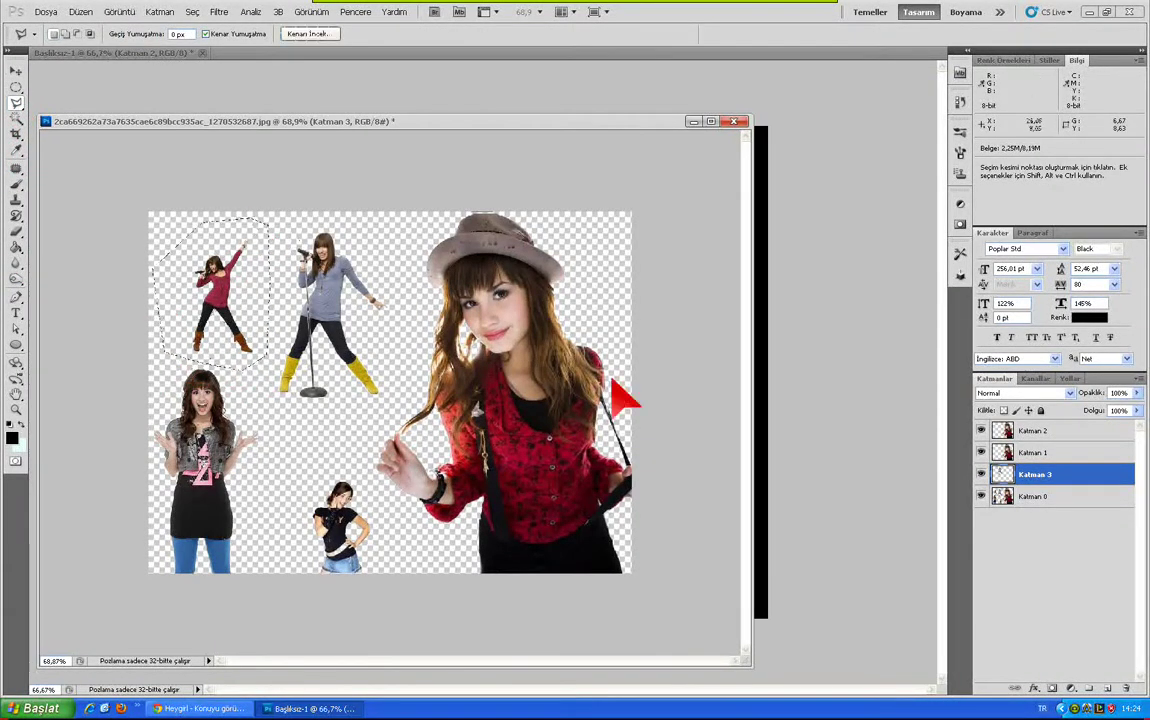
Copy the outlined girl onto a new layer and bring it into the DEMI document
left_click(1033, 496)
key("ctrl+j")
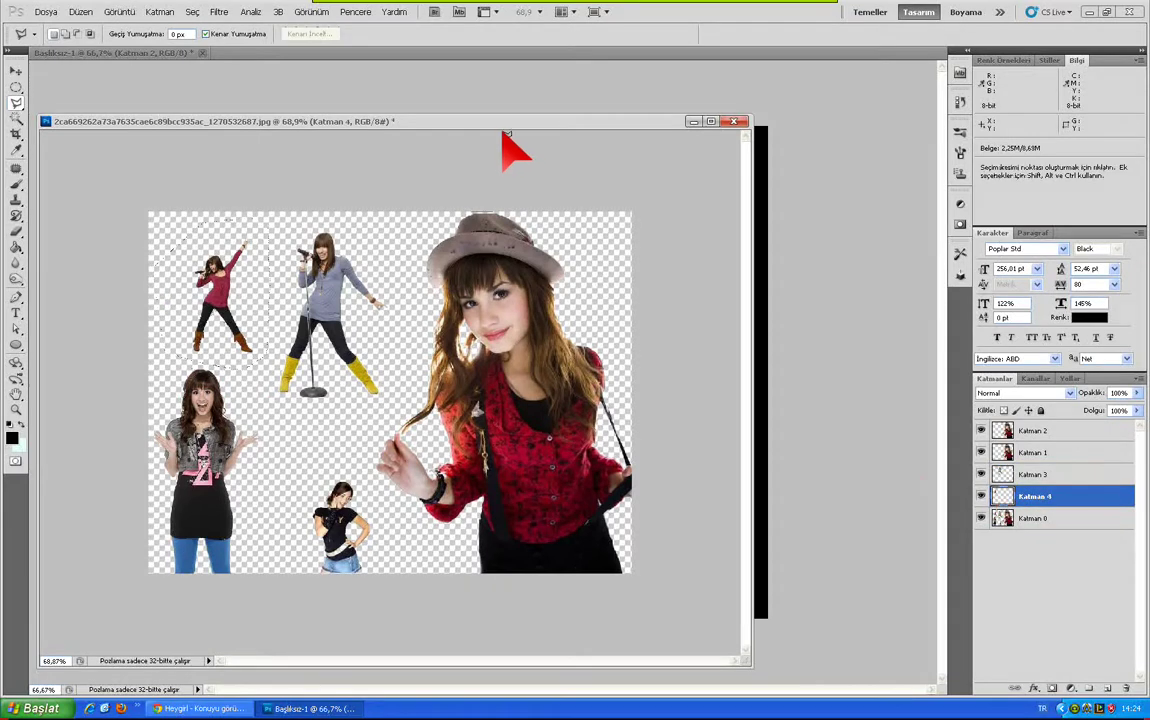
left_click_drag(499, 121, 50, 81)
key("v")
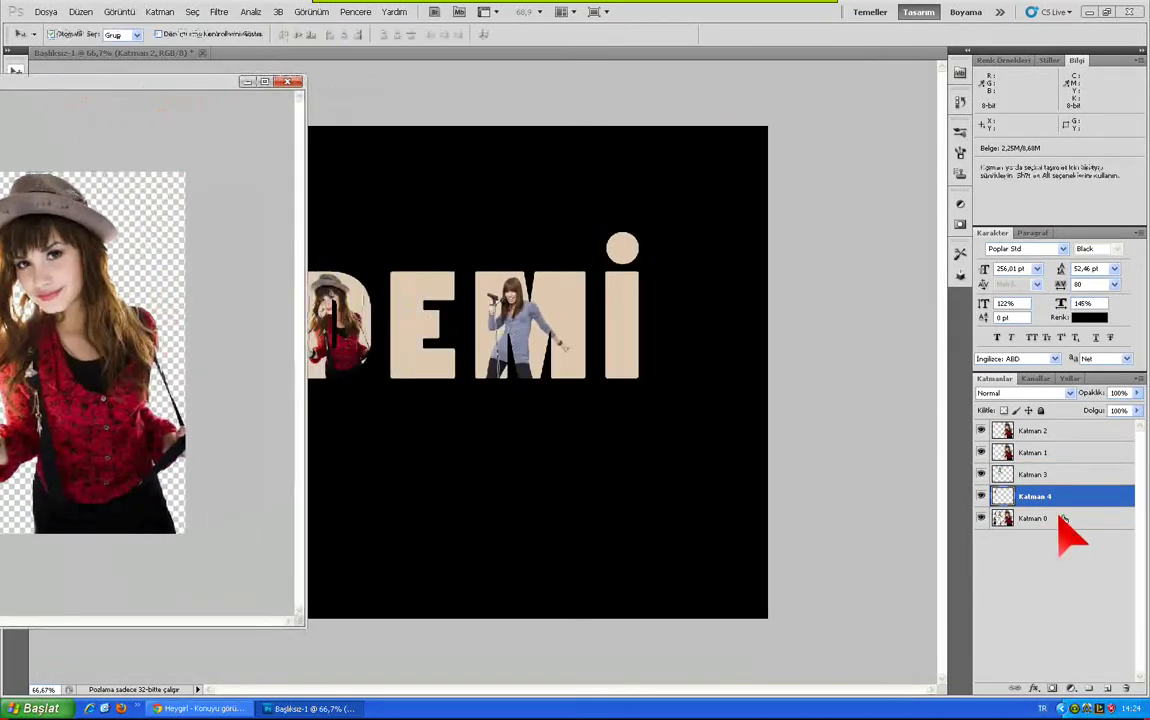
left_click(645, 437)
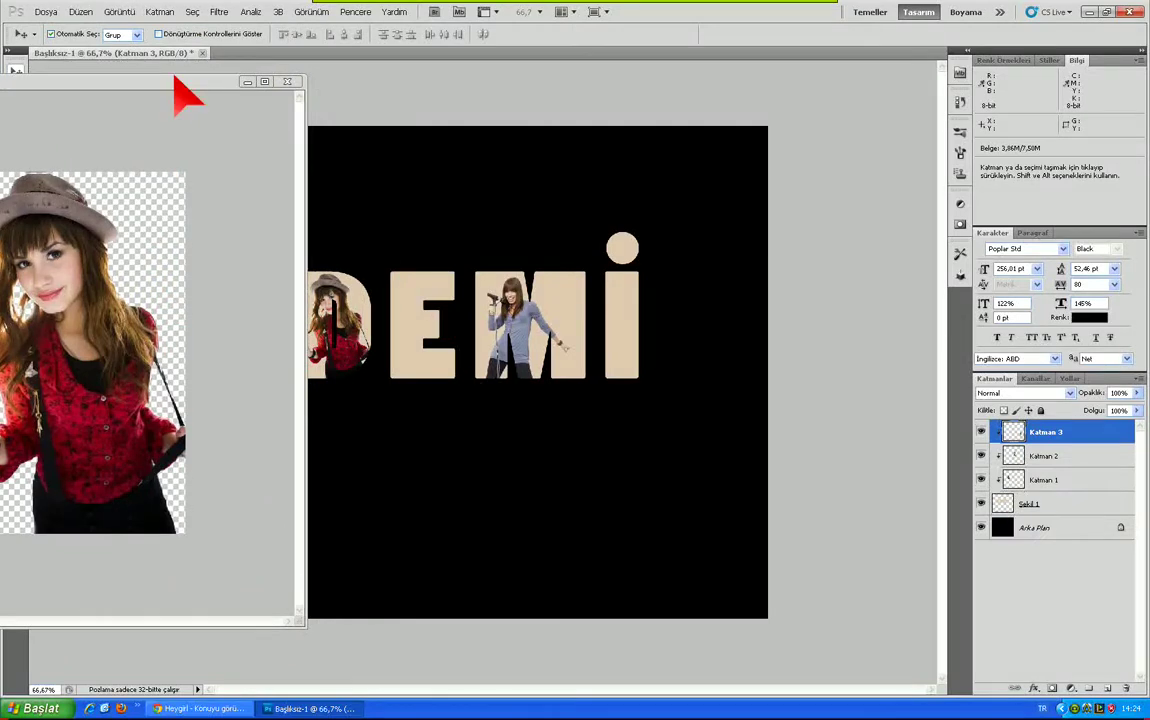
left_click_drag(176, 80, 2, 180)
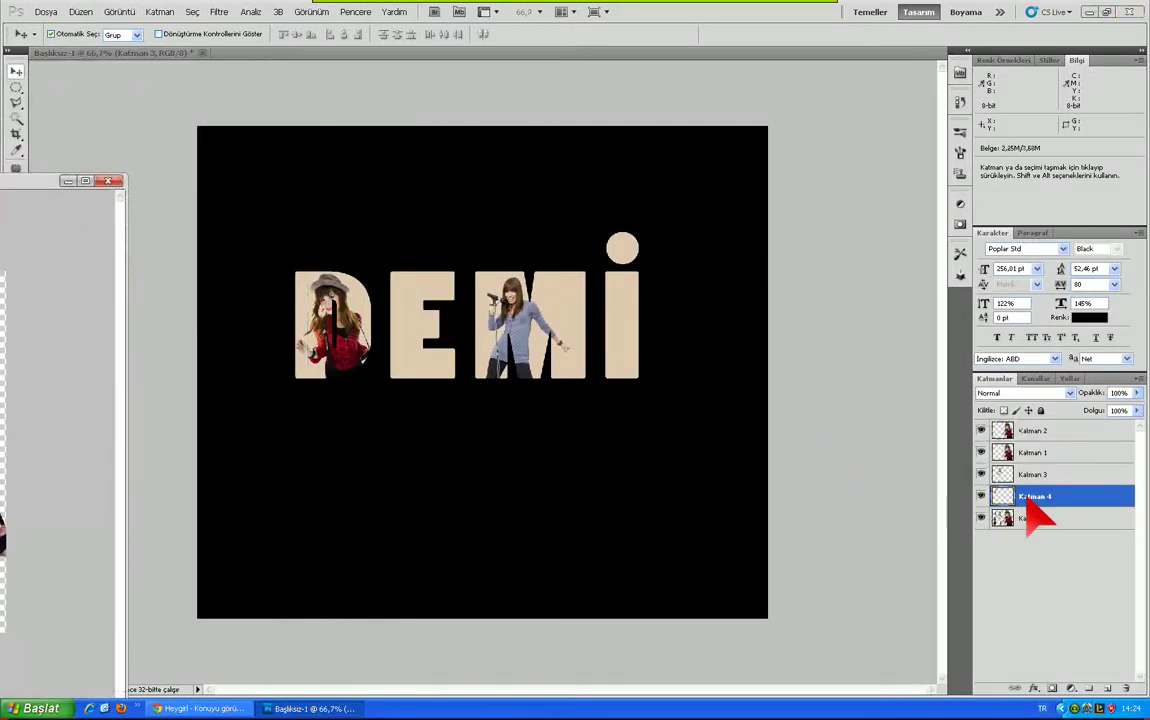
Position the red-top girl photo inside the letter E
left_click(466, 440)
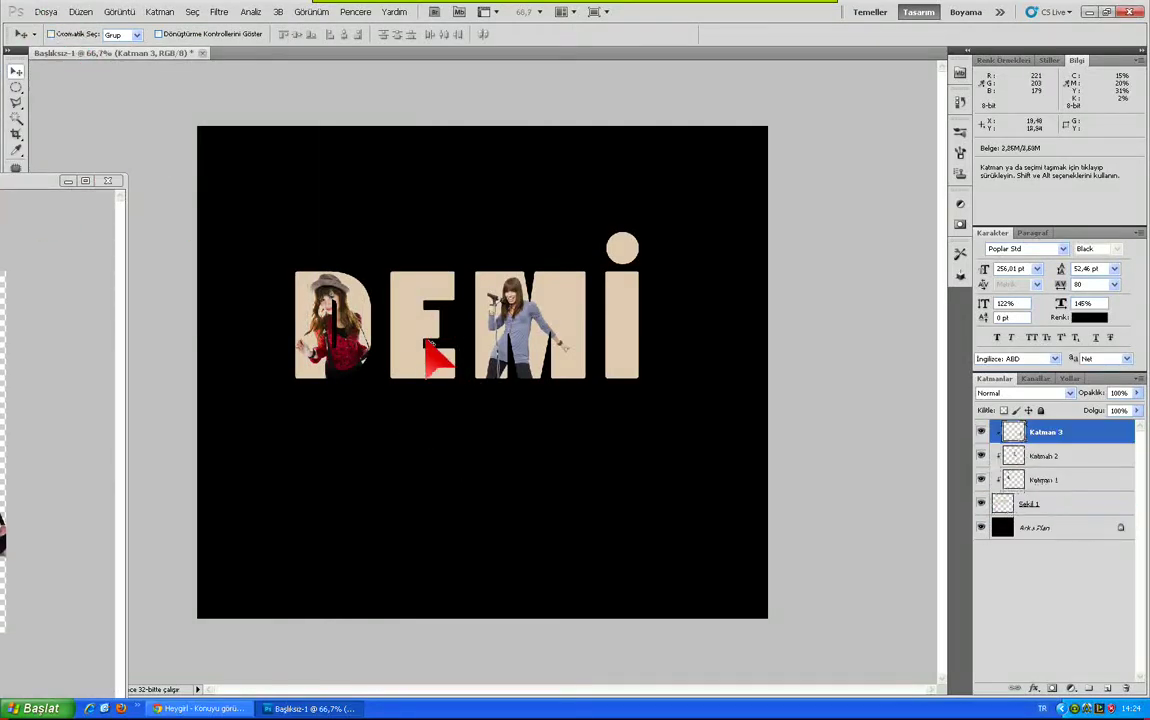
left_click(1025, 478)
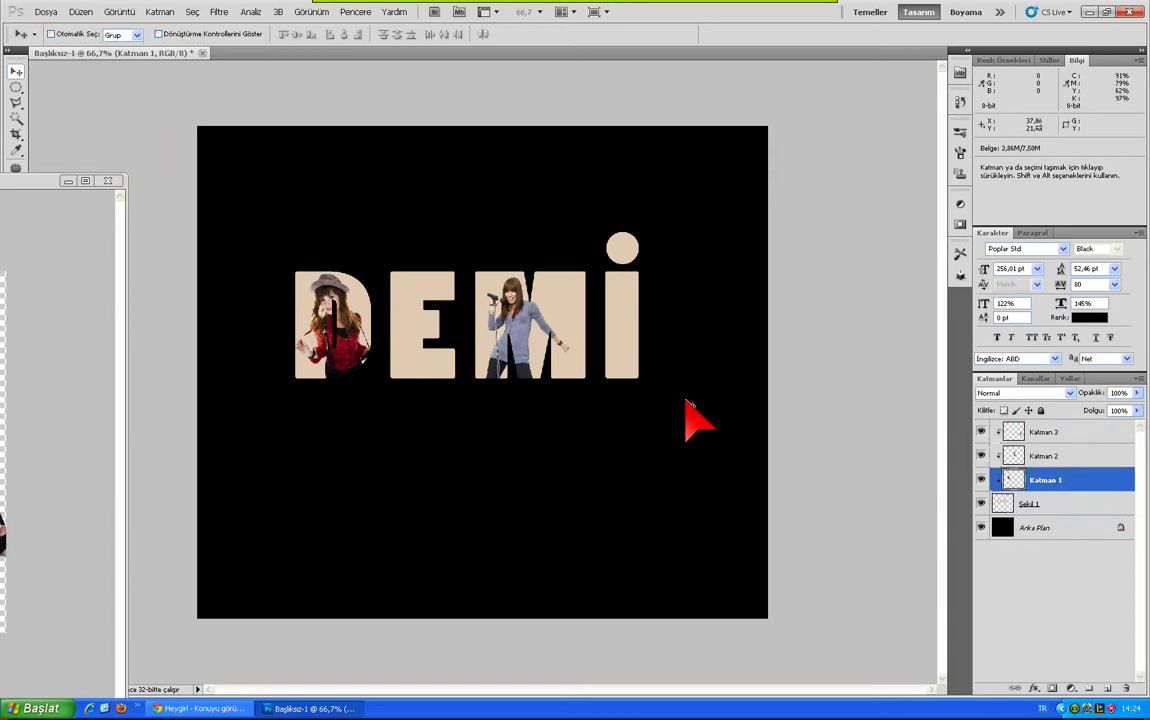
left_click(1040, 432)
mouse_move(436, 367)
left_mouse_down()
mouse_move(325, 318)
mouse_move(600, 315)
left_mouse_up()
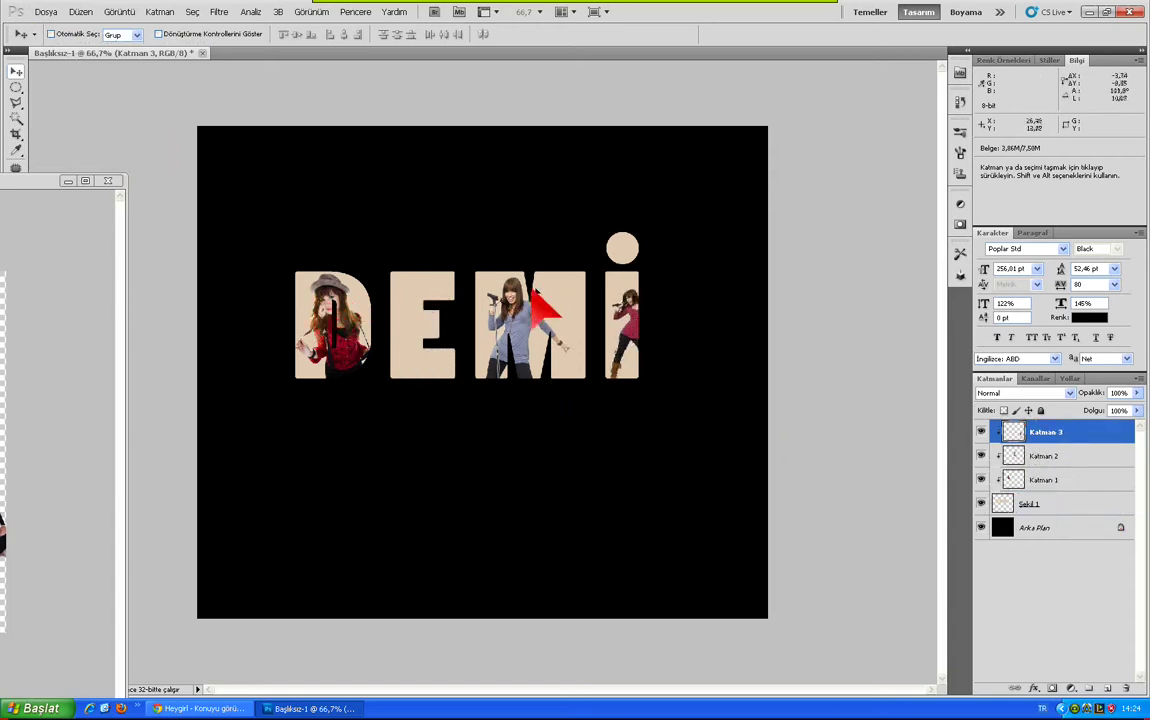
mouse_move(524, 296)
left_mouse_down()
mouse_move(316, 297)
mouse_move(316, 285)
left_mouse_up()
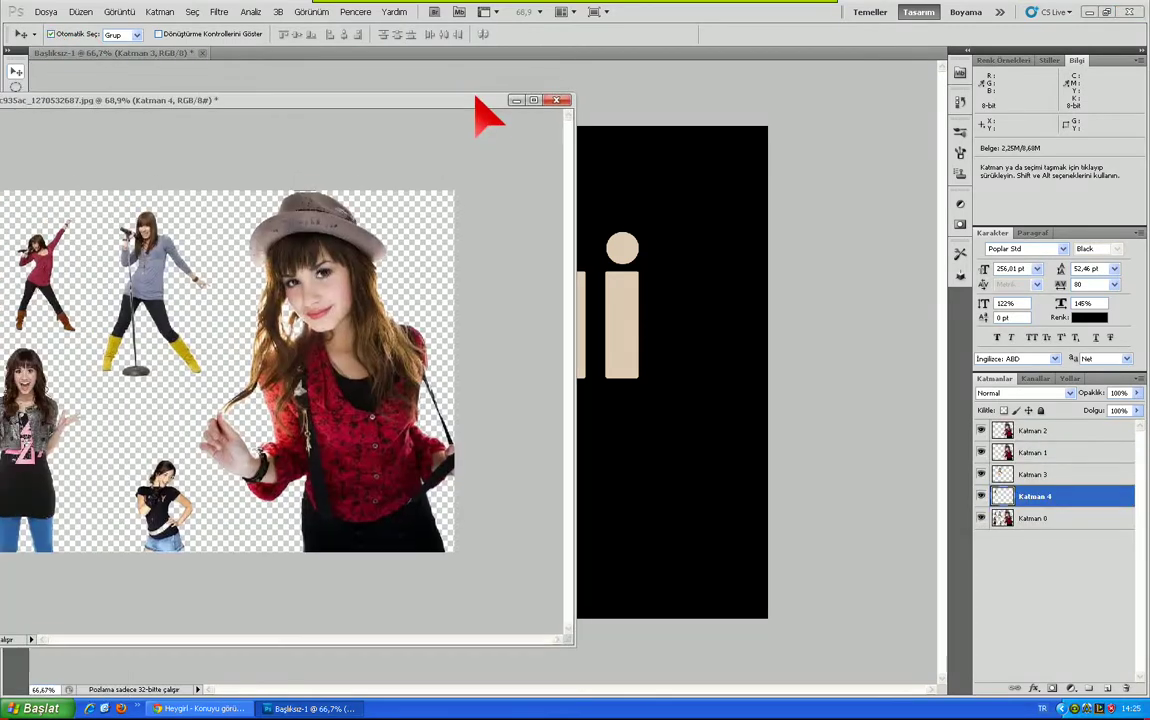
Polygonal-lasso the laughing grey-jacket girl and copy her from Katman 0 onto Katman 5
left_click_drag(45, 178, 690, 101)
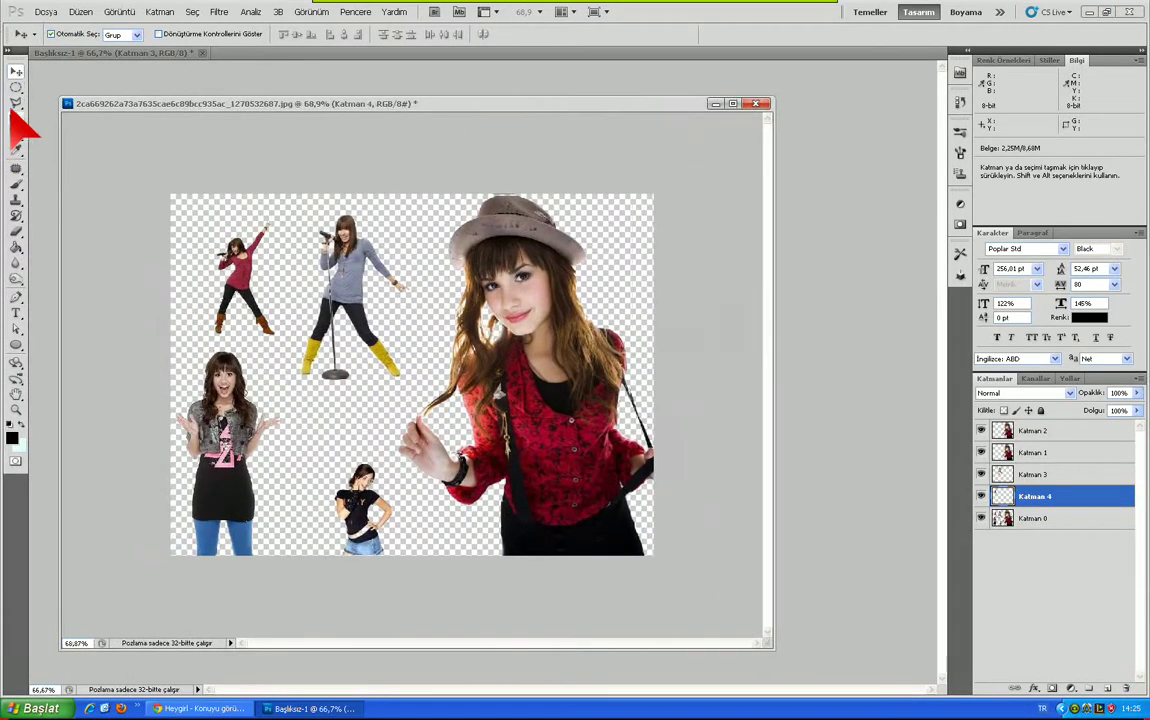
left_click(16, 104)
left_click(290, 550)
left_click(304, 427)
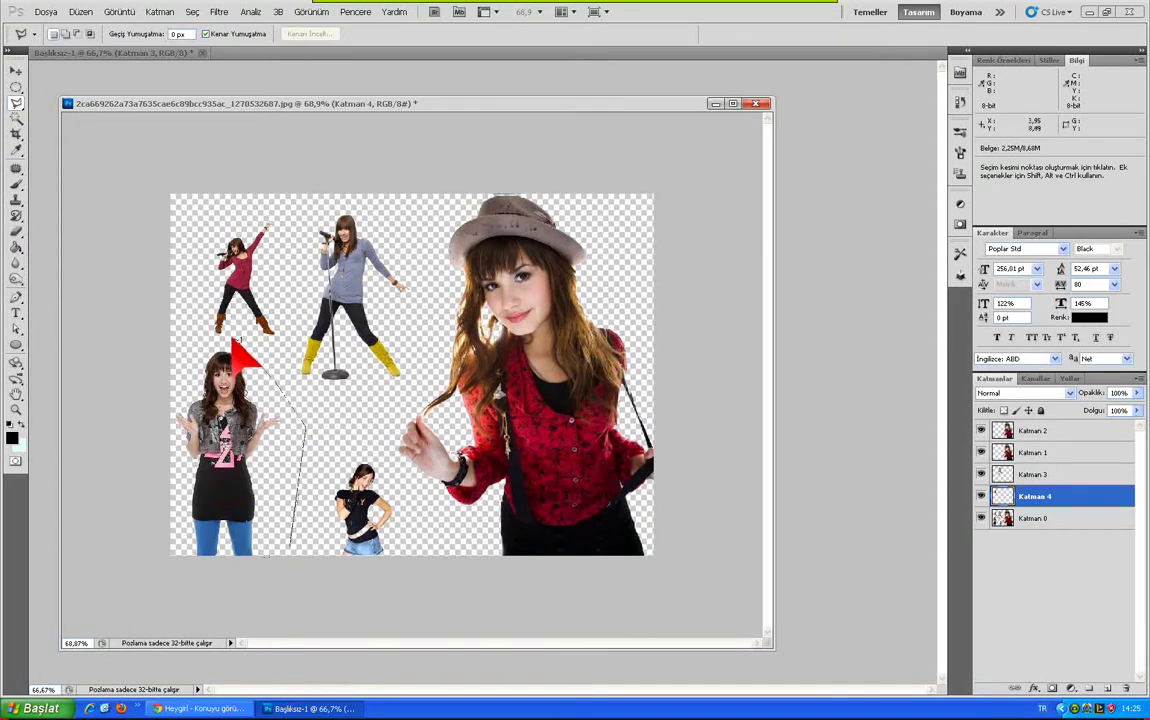
left_click(233, 340)
left_click(152, 372)
left_click(141, 550)
double_click(262, 588)
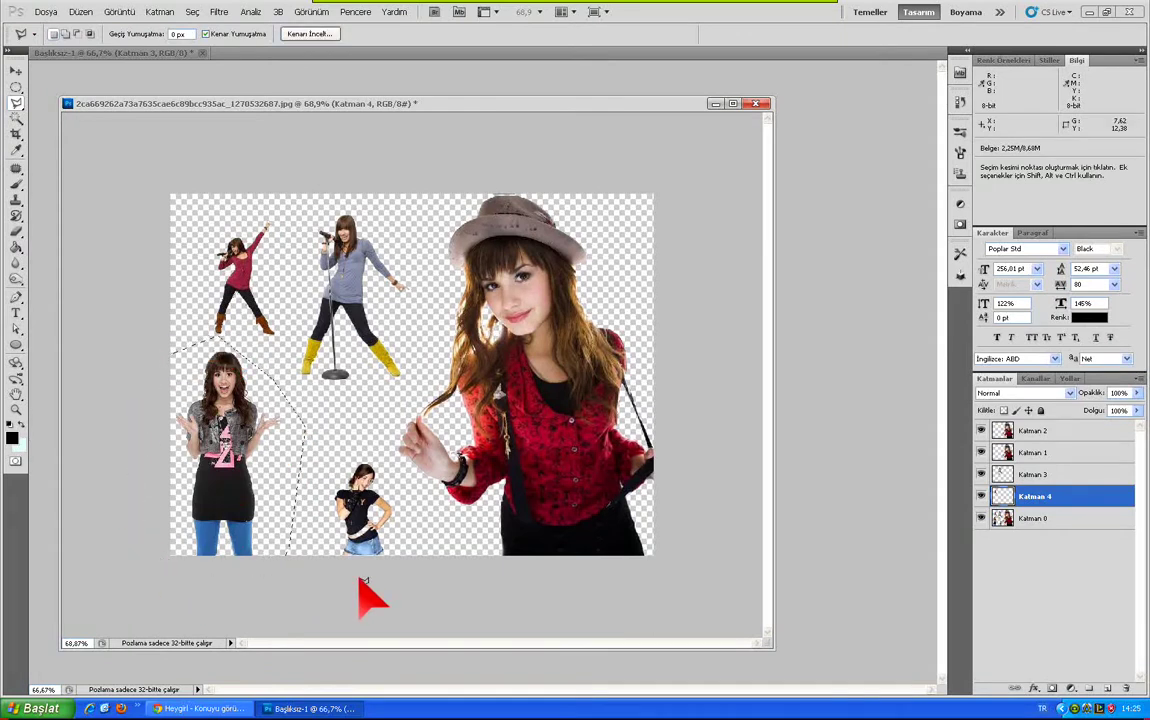
left_click(1030, 516)
key("ctrl+j")
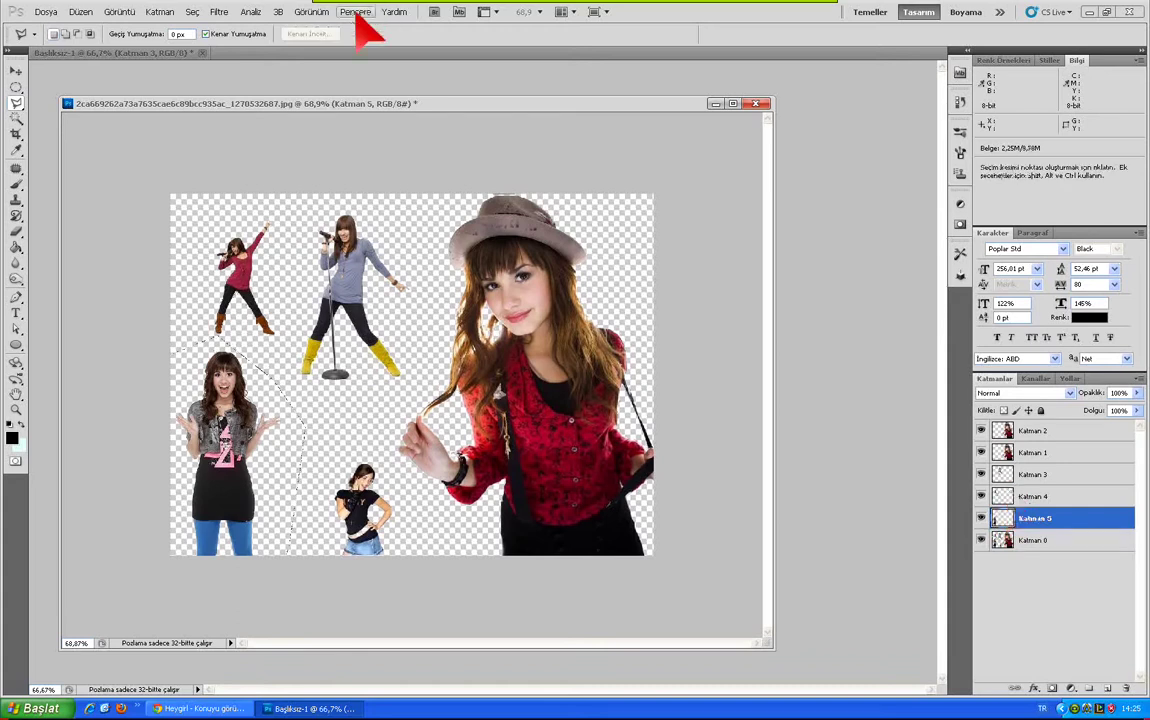
Bring the laughing girl layer into the DEMI document and move it into the i
left_click_drag(329, 105, 1, 66)
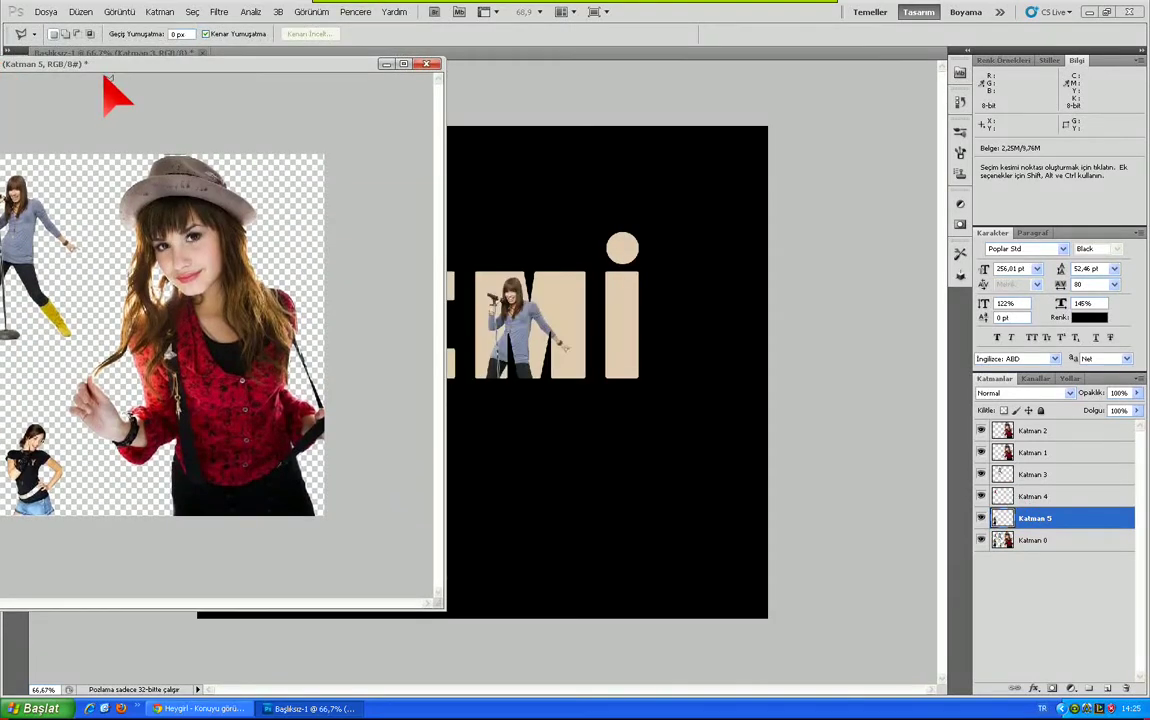
mouse_move(104, 77)
left_mouse_down()
mouse_move(169, 58)
mouse_move(192, 66)
left_mouse_up()
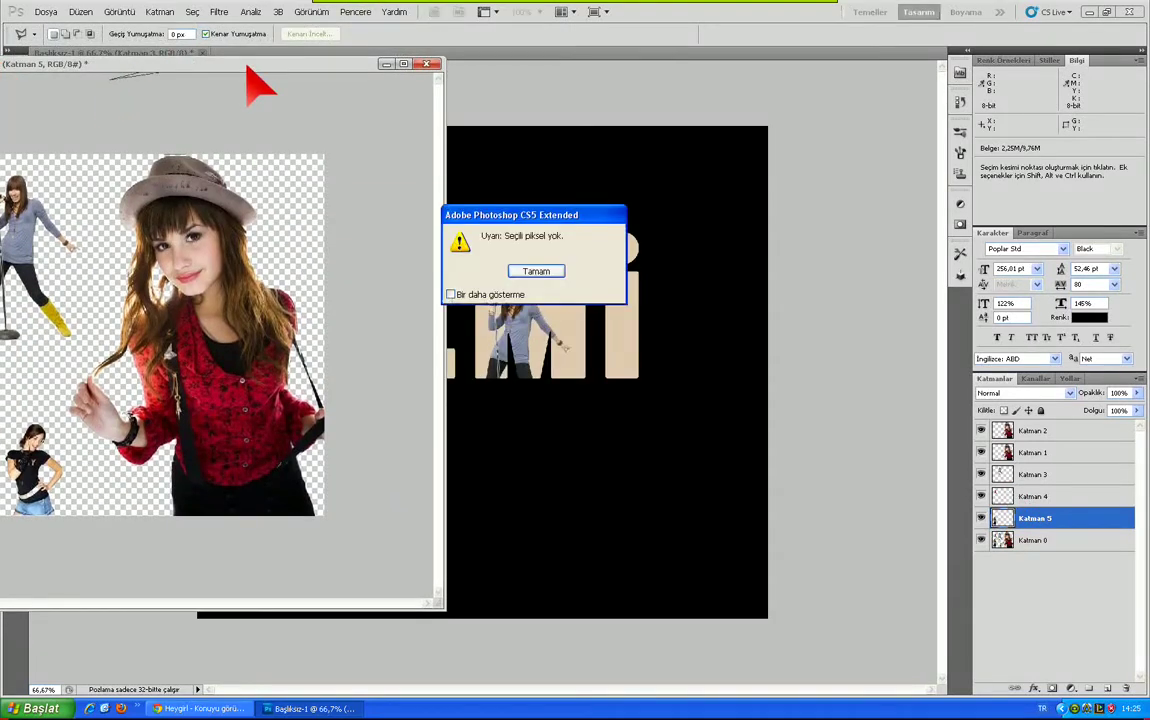
key("Return")
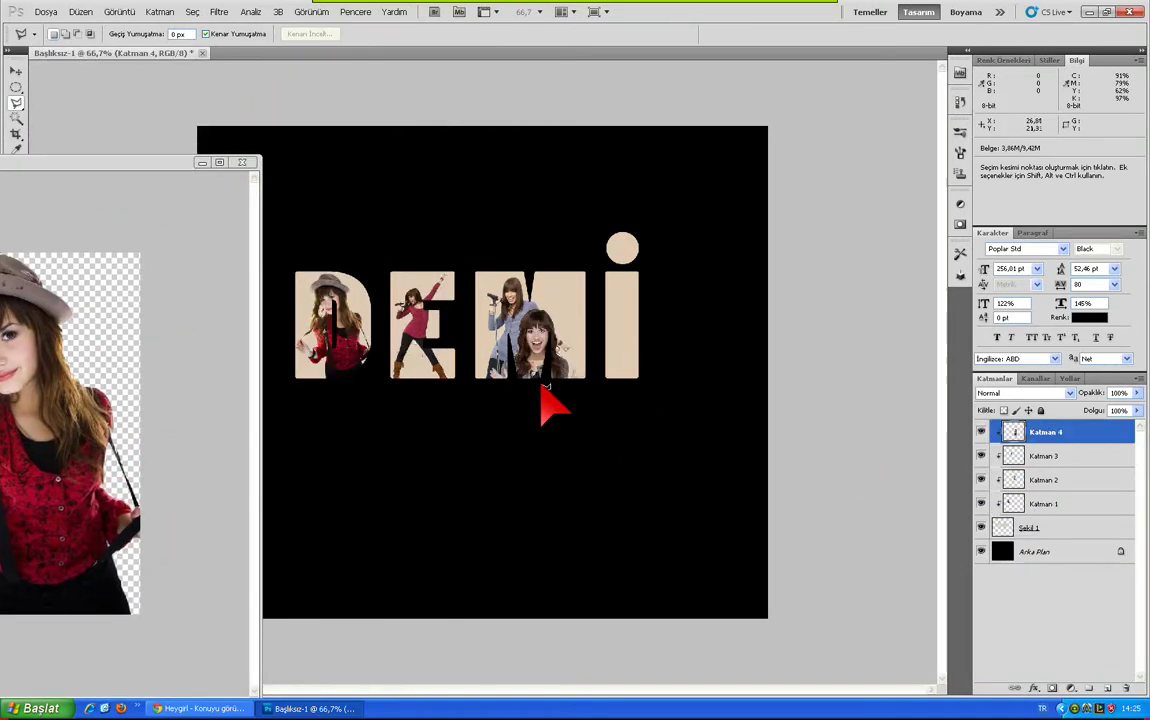
left_click_drag(546, 372, 610, 327)
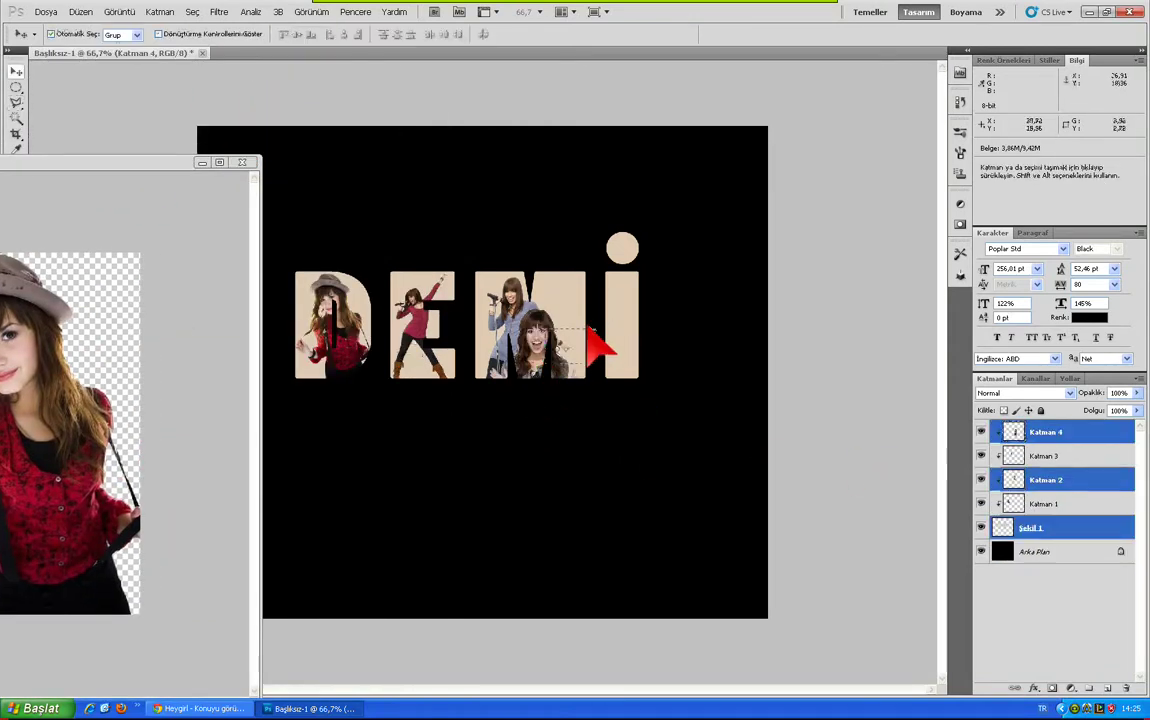
left_click(1000, 588)
left_click_drag(577, 268, 614, 281)
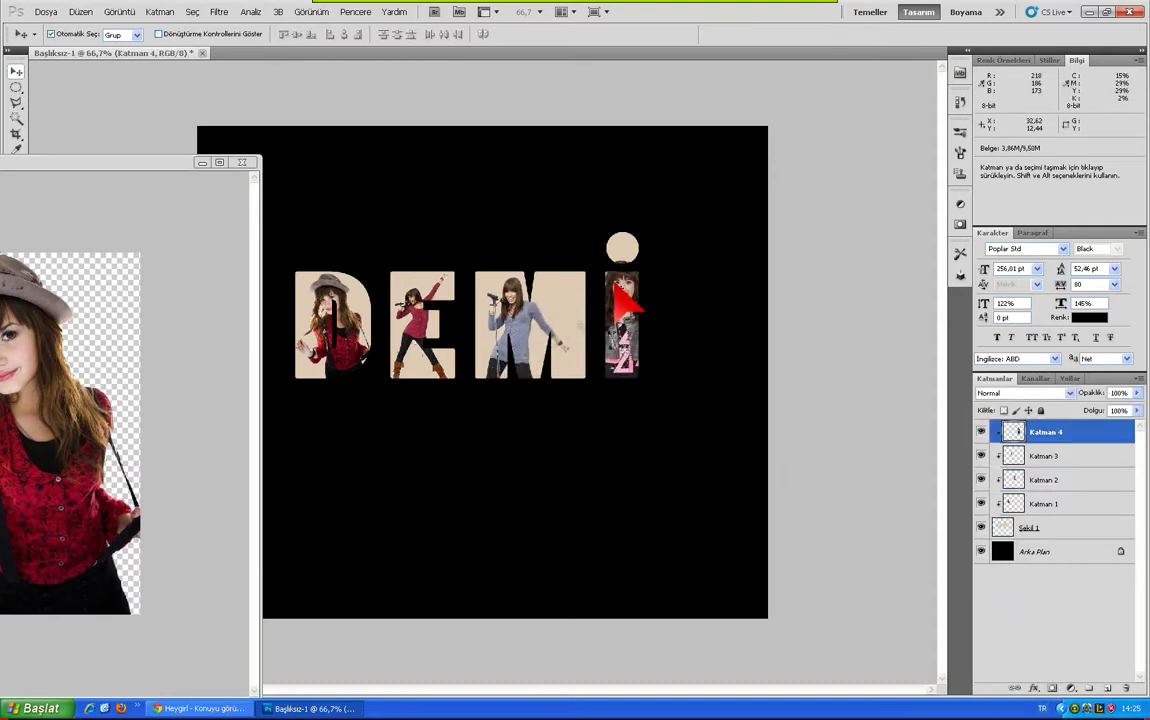
Shrink the laughing girl photo to fit inside the i
key("ctrl+t")
mouse_move(571, 245)
left_mouse_down()
mouse_move(633, 348)
mouse_move(611, 292)
left_mouse_up()
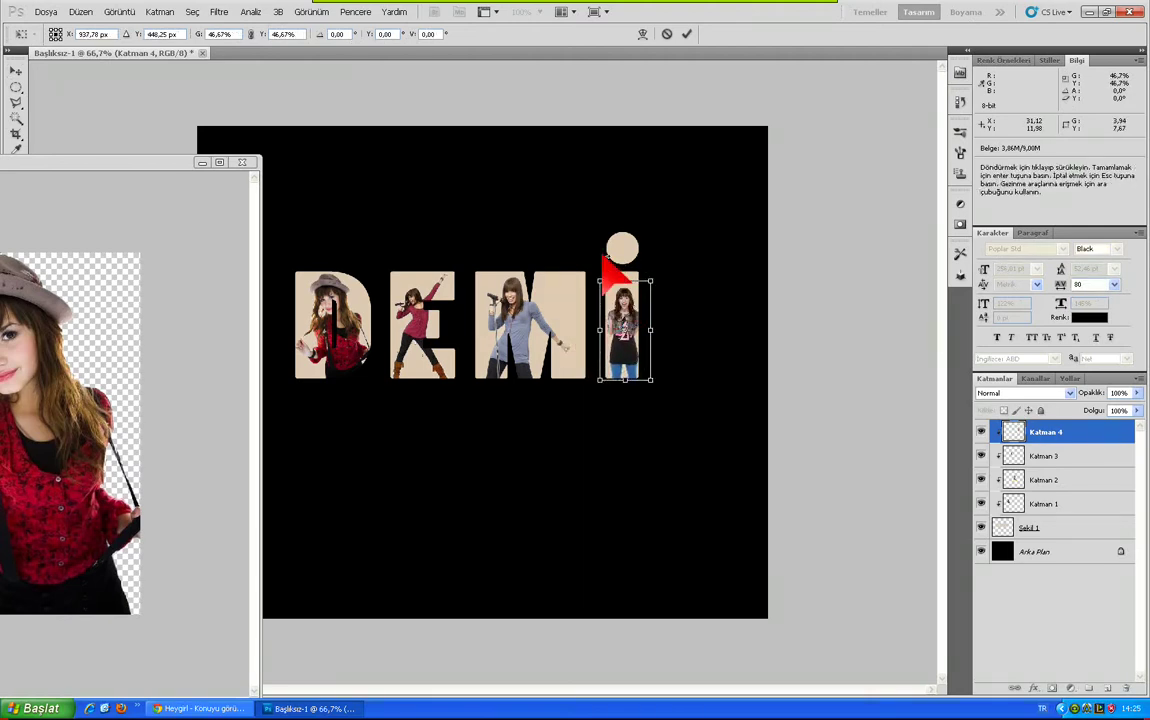
key("Return")
Merge Katman 4 through Şekil 1 into one layer and nudge DEMI slightly right and up
left_click(203, 163)
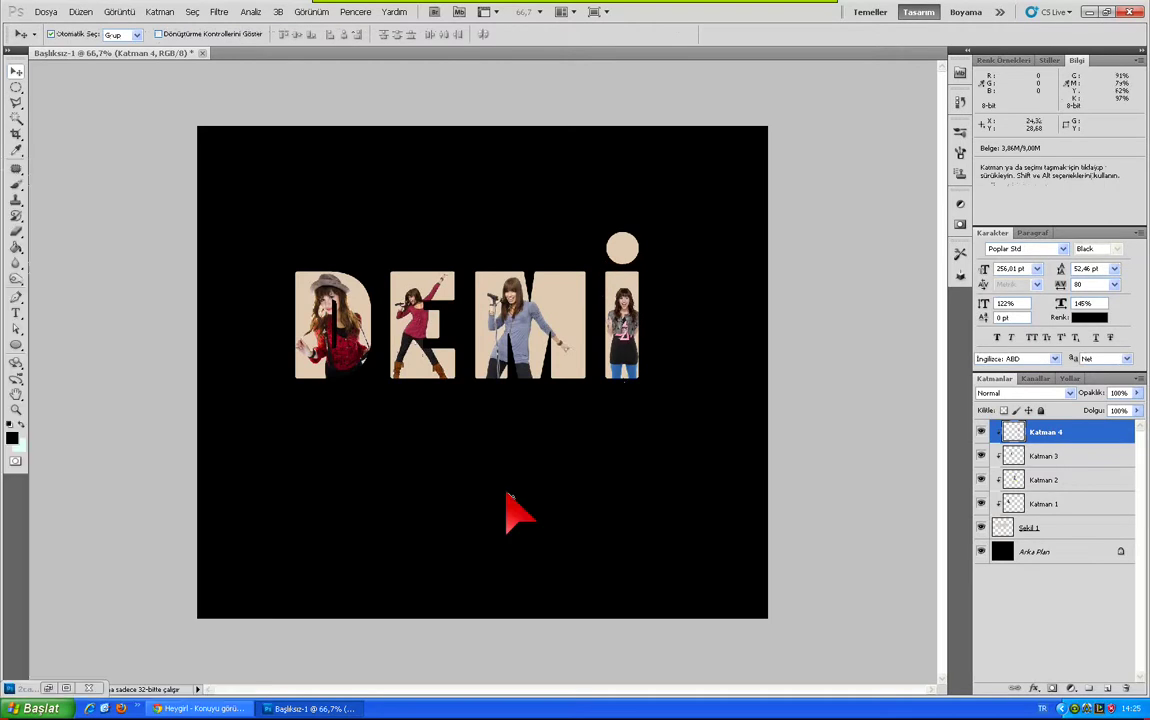
left_click(1035, 528, "shift")
right_click(1033, 520)
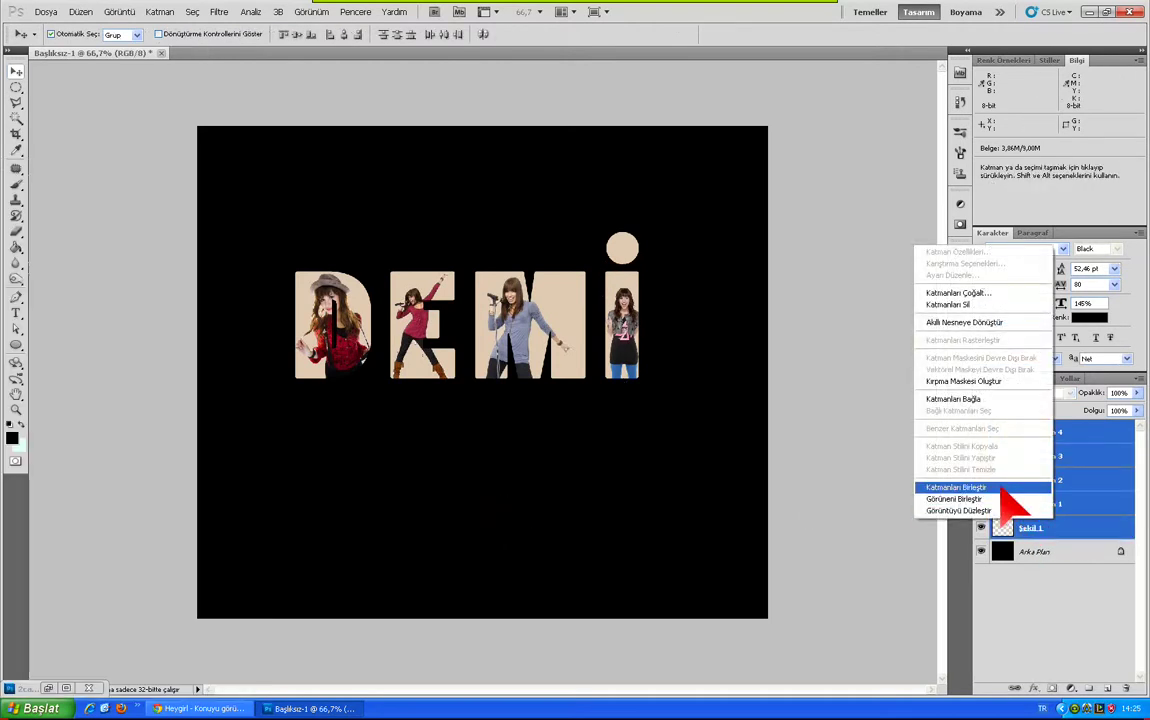
left_click(1000, 488)
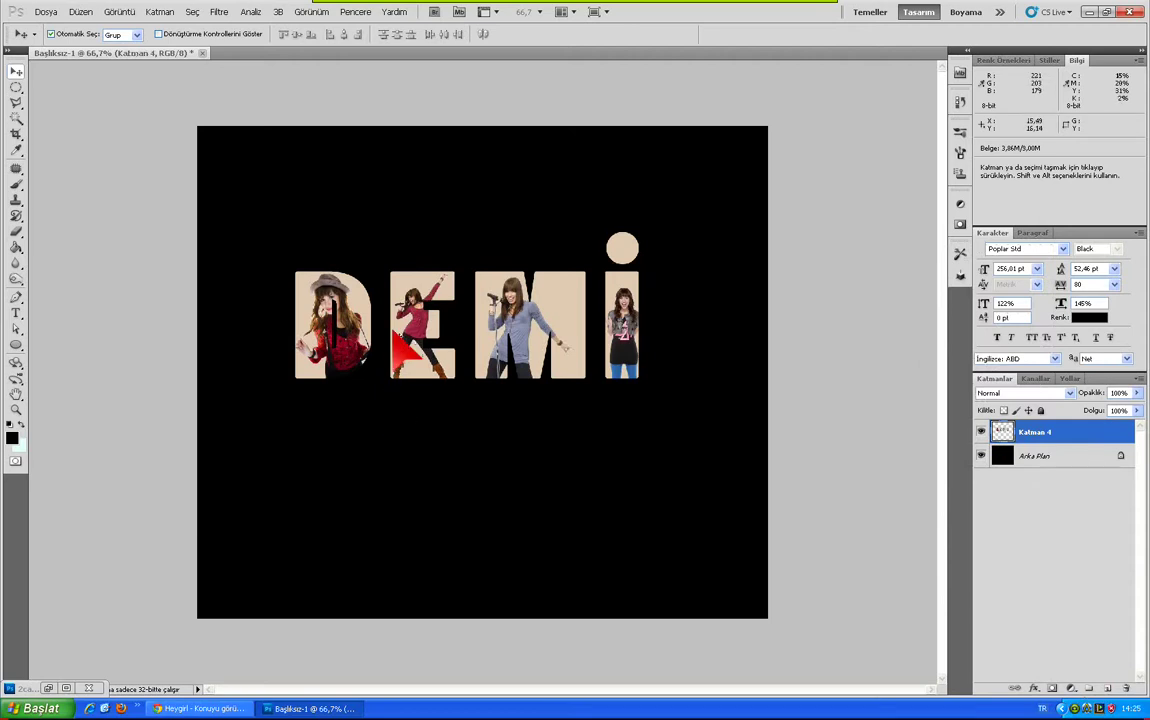
left_click_drag(362, 300, 380, 290)
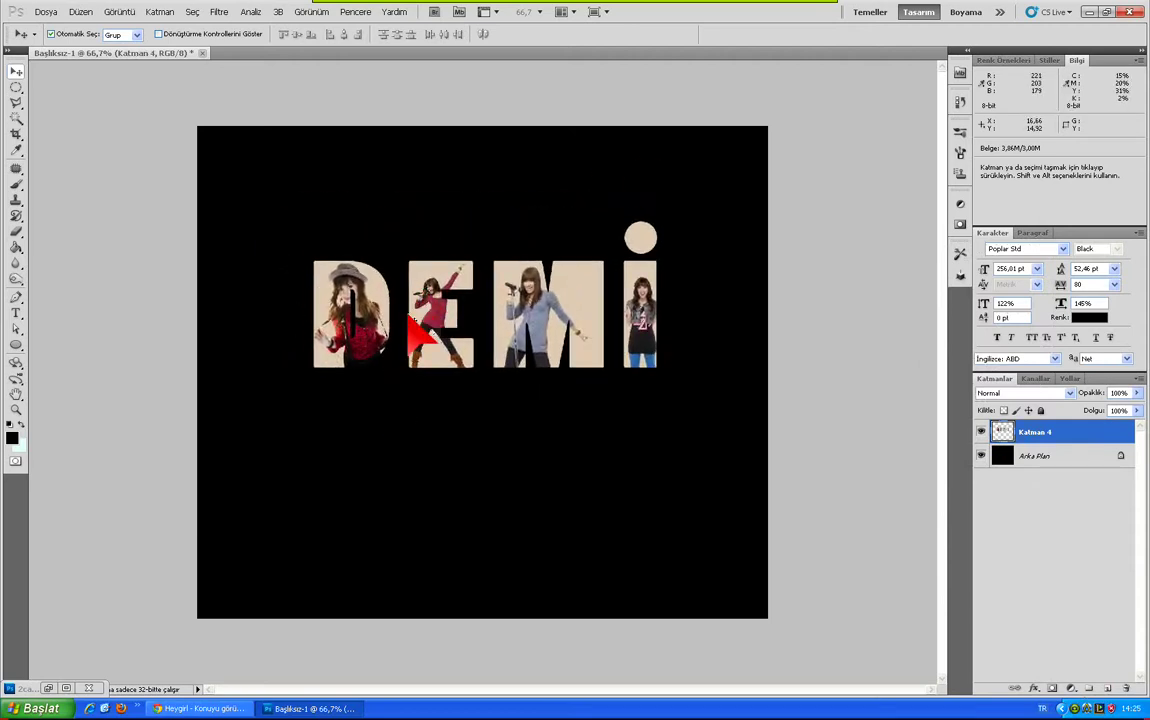
Duplicate the DEMI layer, flip the copy vertically and move it just below the original
key("ctrl+j")
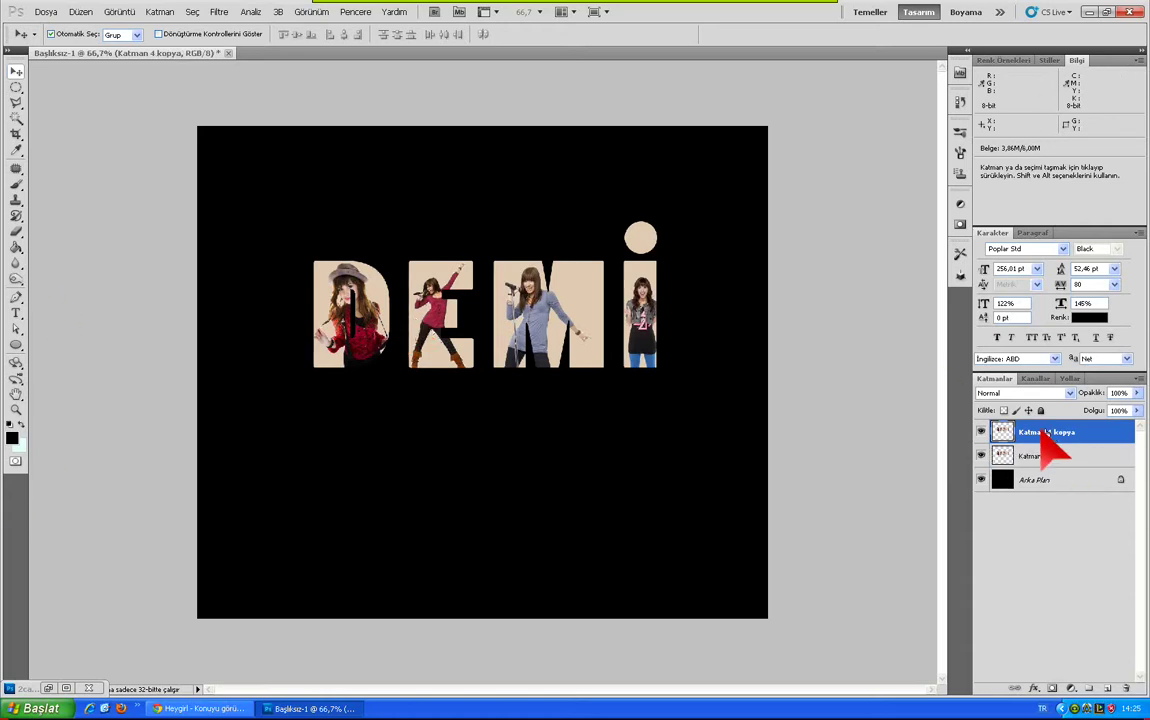
left_click_drag(1045, 432, 1045, 468)
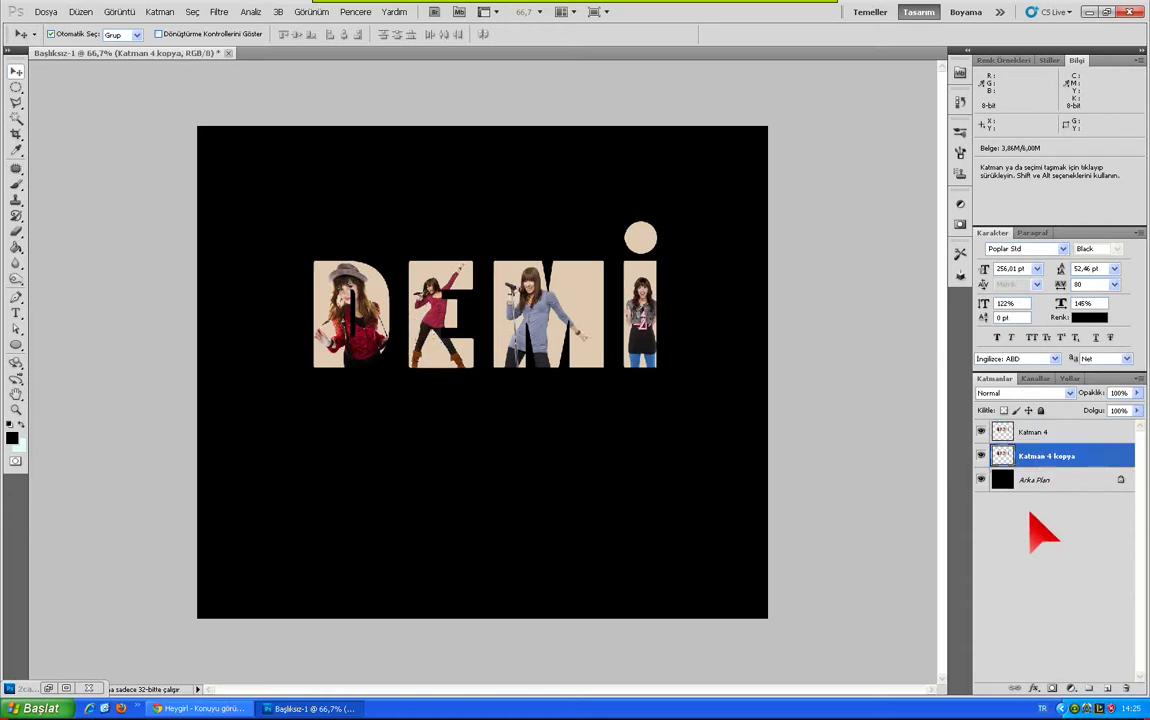
key("ctrl+t")
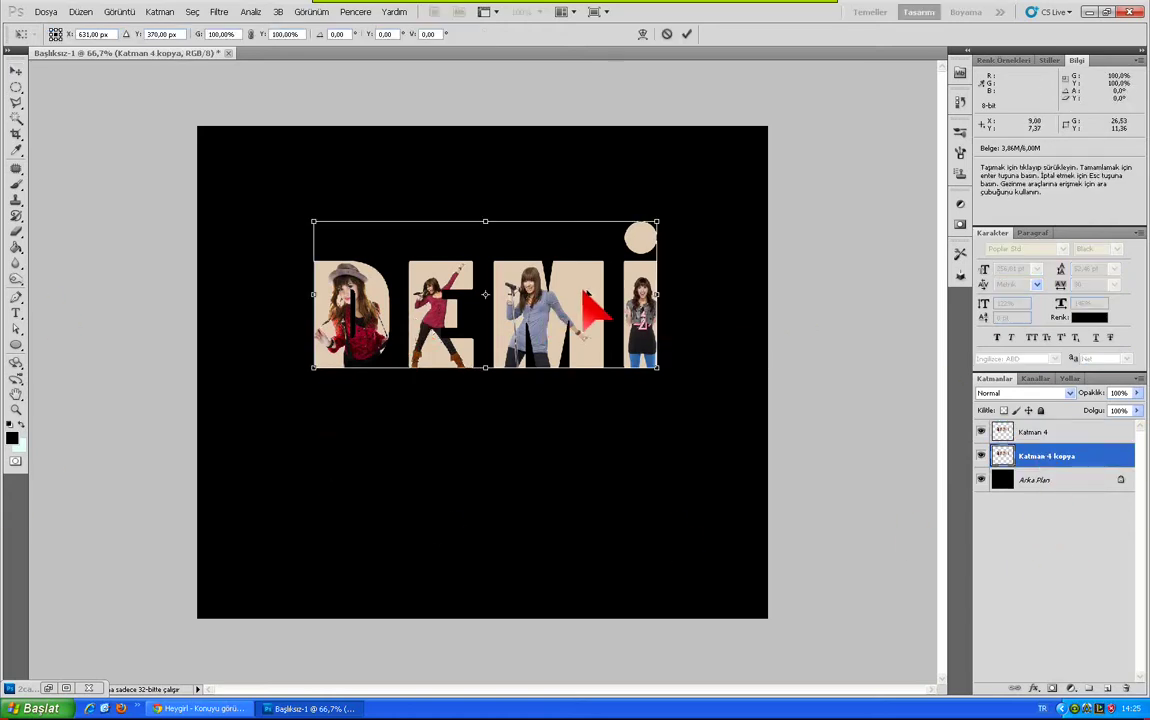
right_click(584, 292)
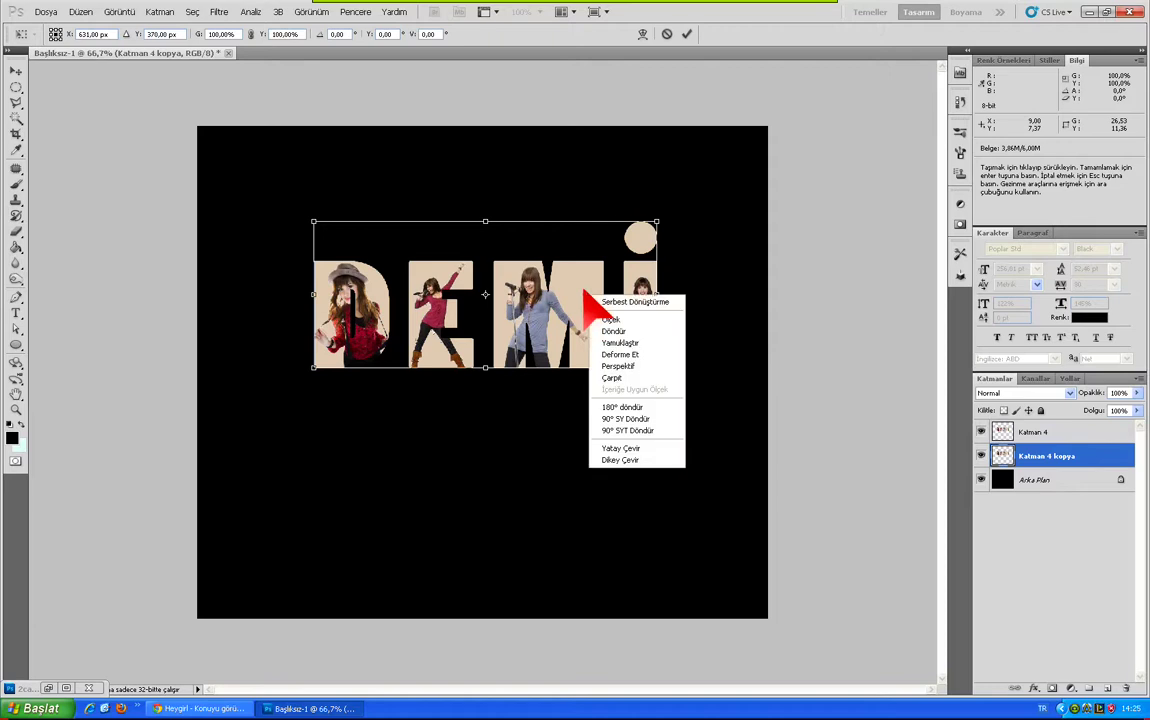
left_click(617, 450)
right_click(567, 250)
left_click(575, 415)
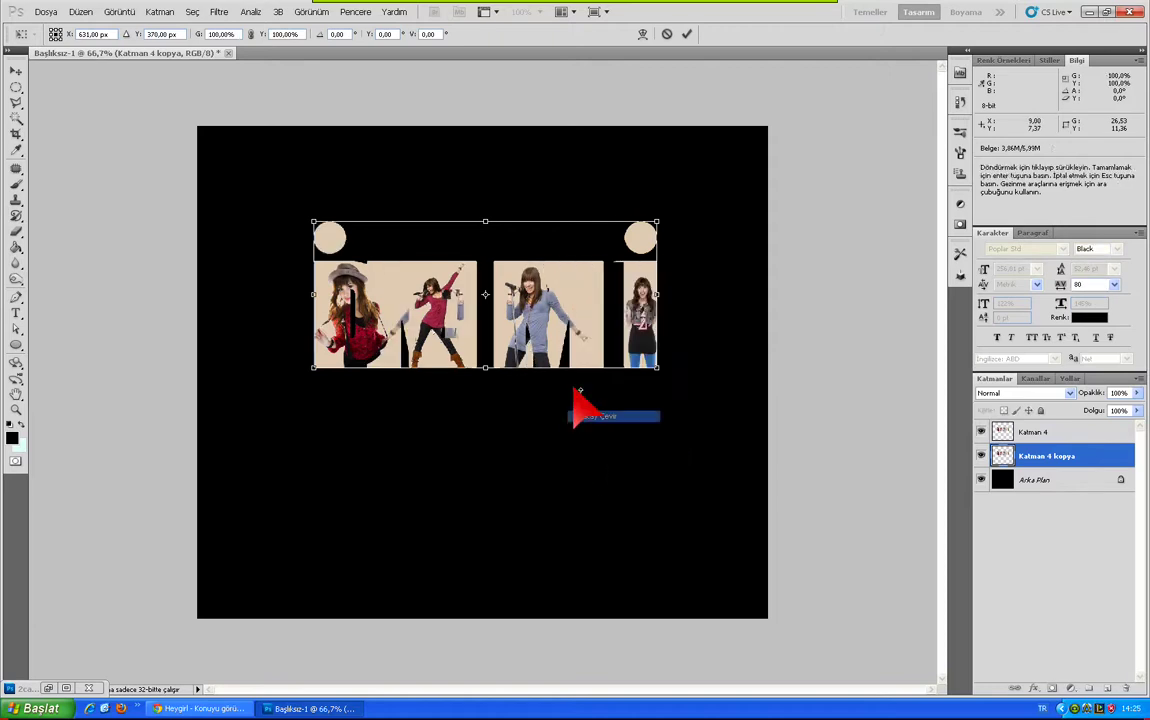
right_click(566, 330)
left_click(578, 504)
mouse_move(560, 265)
left_mouse_down()
mouse_move(555, 460)
mouse_move(567, 408)
mouse_move(558, 400)
mouse_move(585, 390)
left_mouse_up()
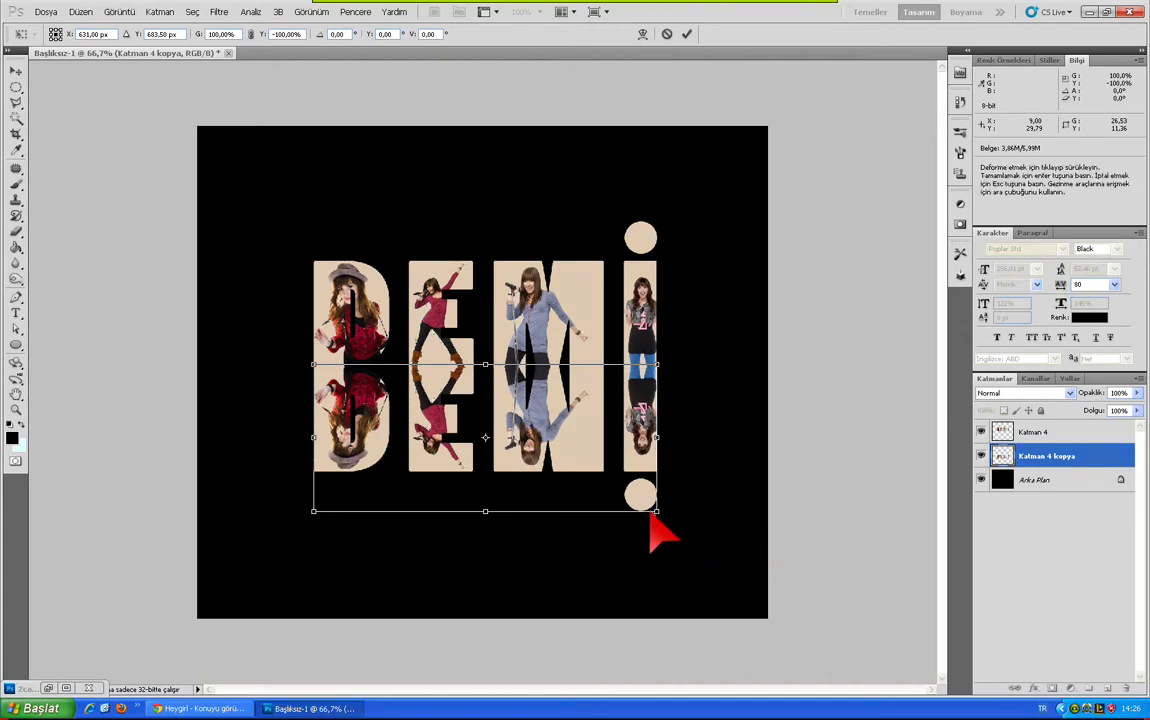
Distort the reflection by pulling its bottom corners outward
left_click_drag(690, 533, 737, 540)
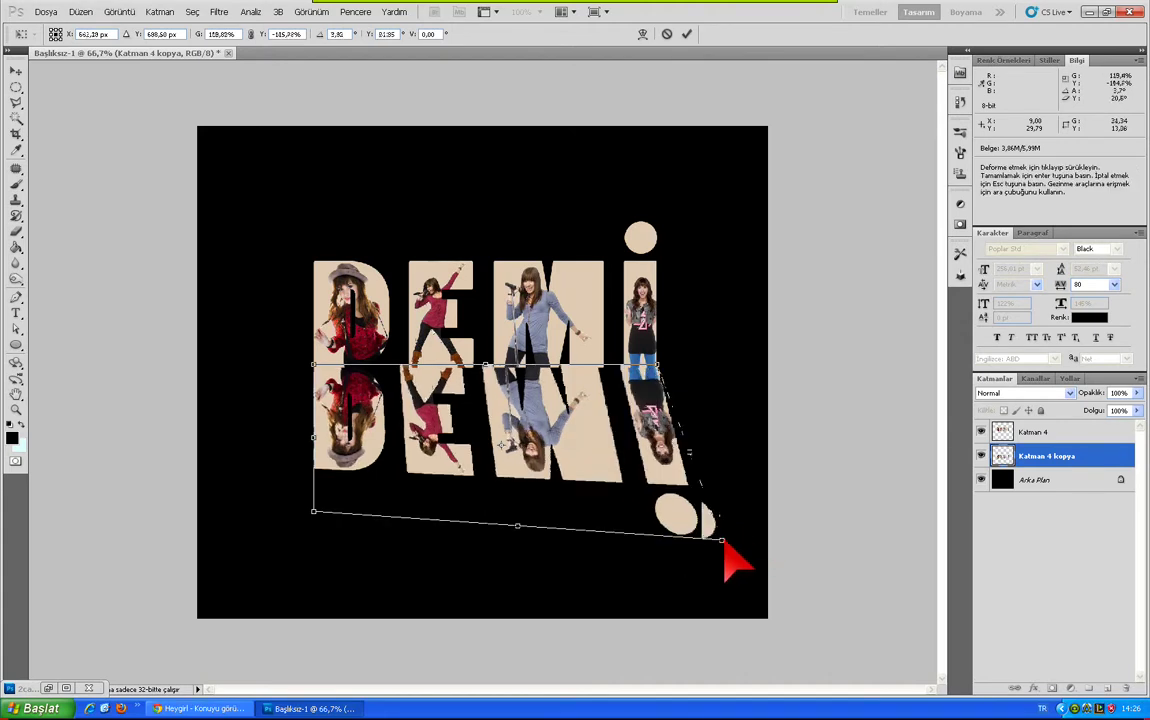
left_click_drag(313, 512, 215, 542)
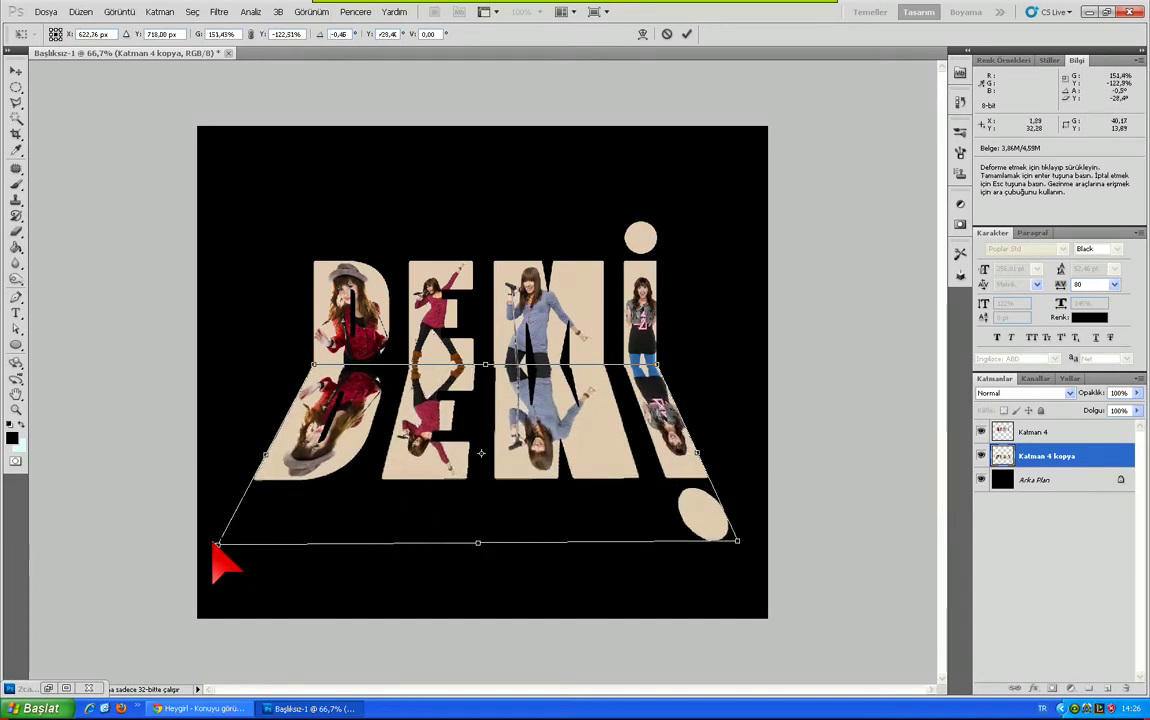
key("Return")
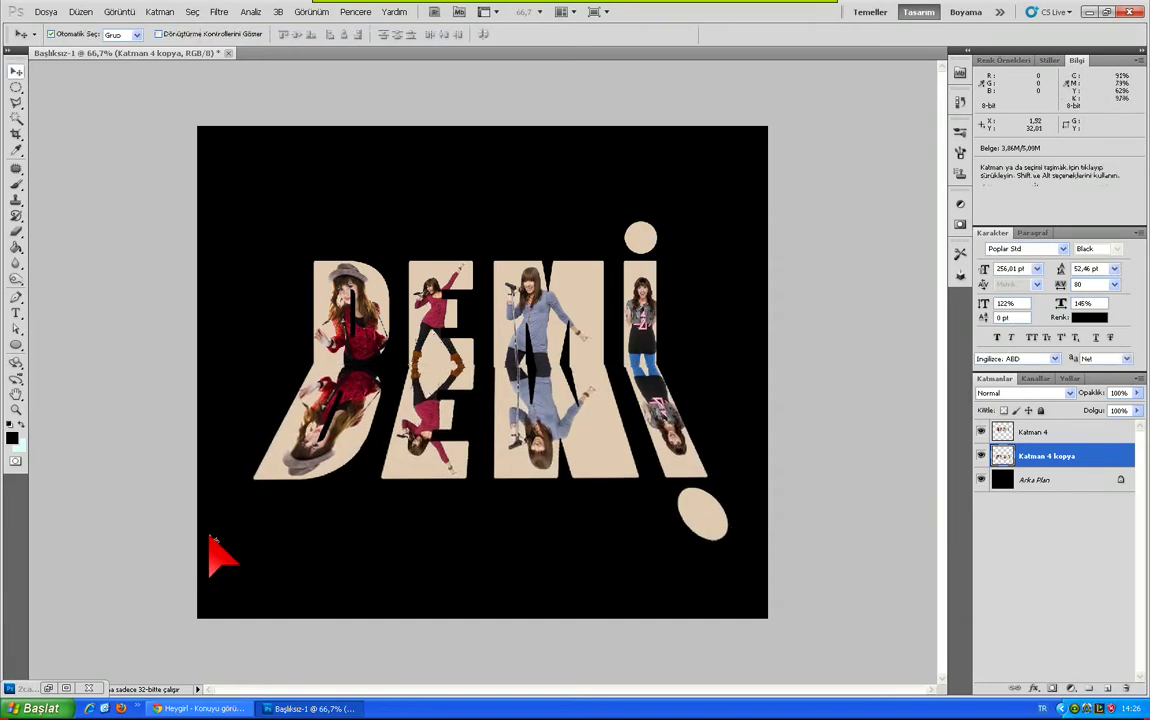
Set the reflection layer to 51% opacity and add a layer mask
key("Right")
key("Right")
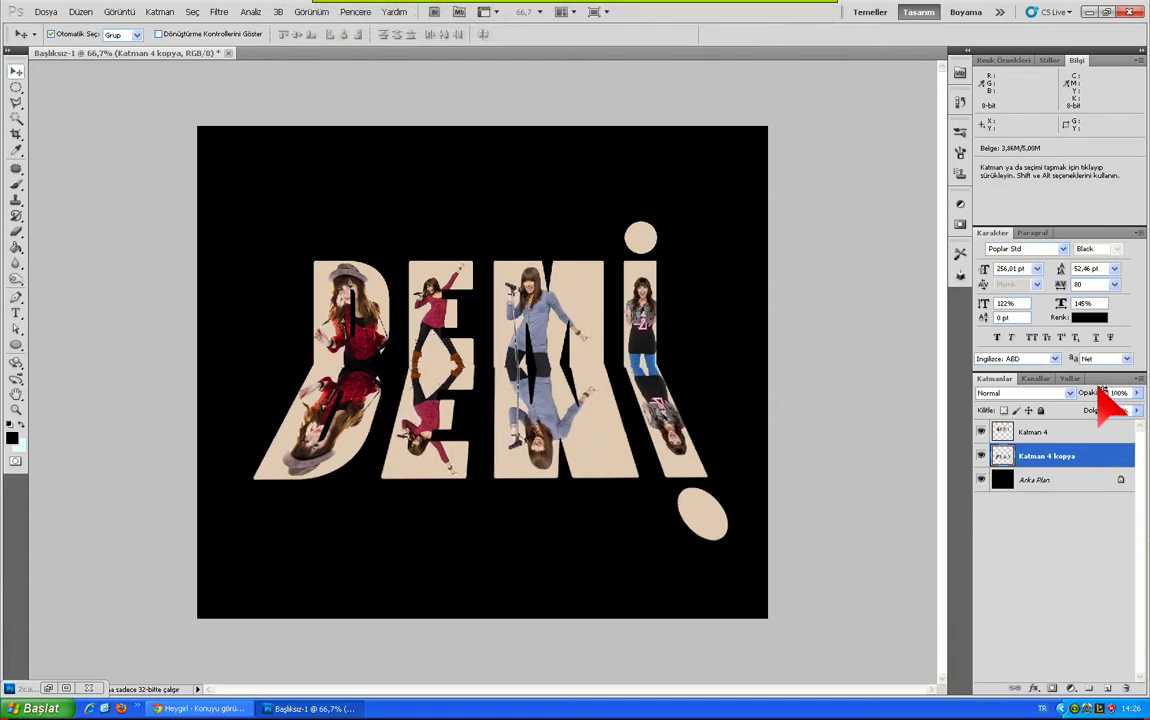
mouse_move(1100, 390)
left_mouse_down()
mouse_move(1068, 395)
mouse_move(1053, 688)
left_mouse_up()
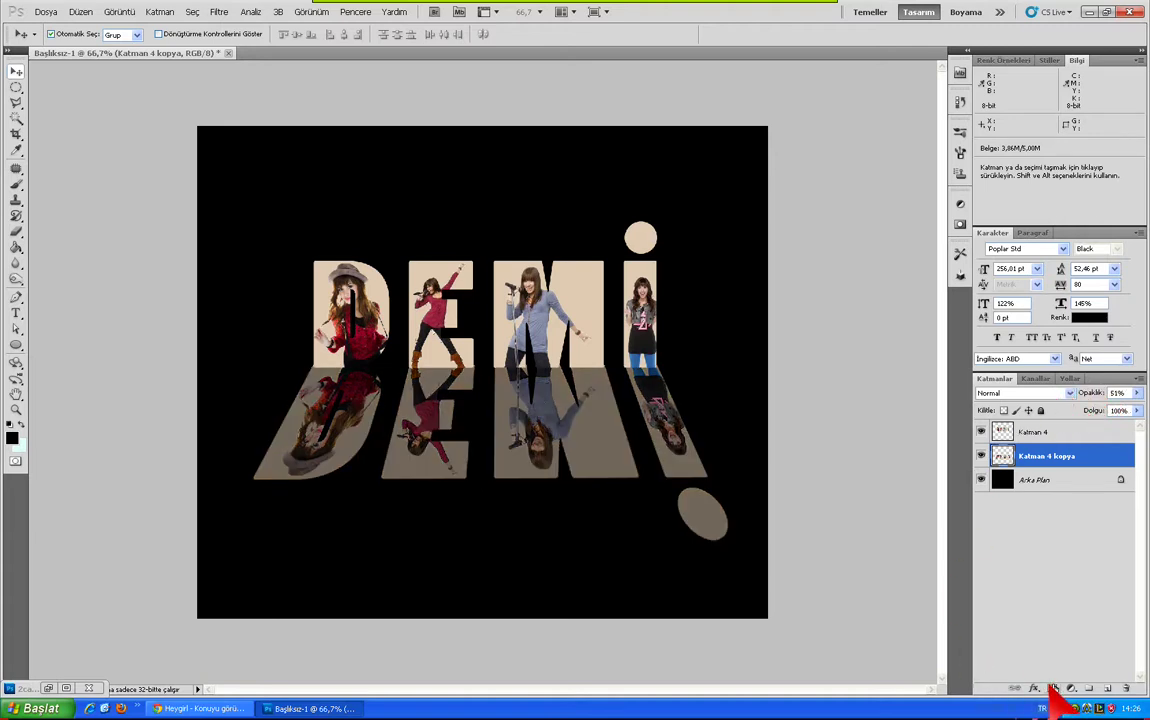
left_click(1053, 689)
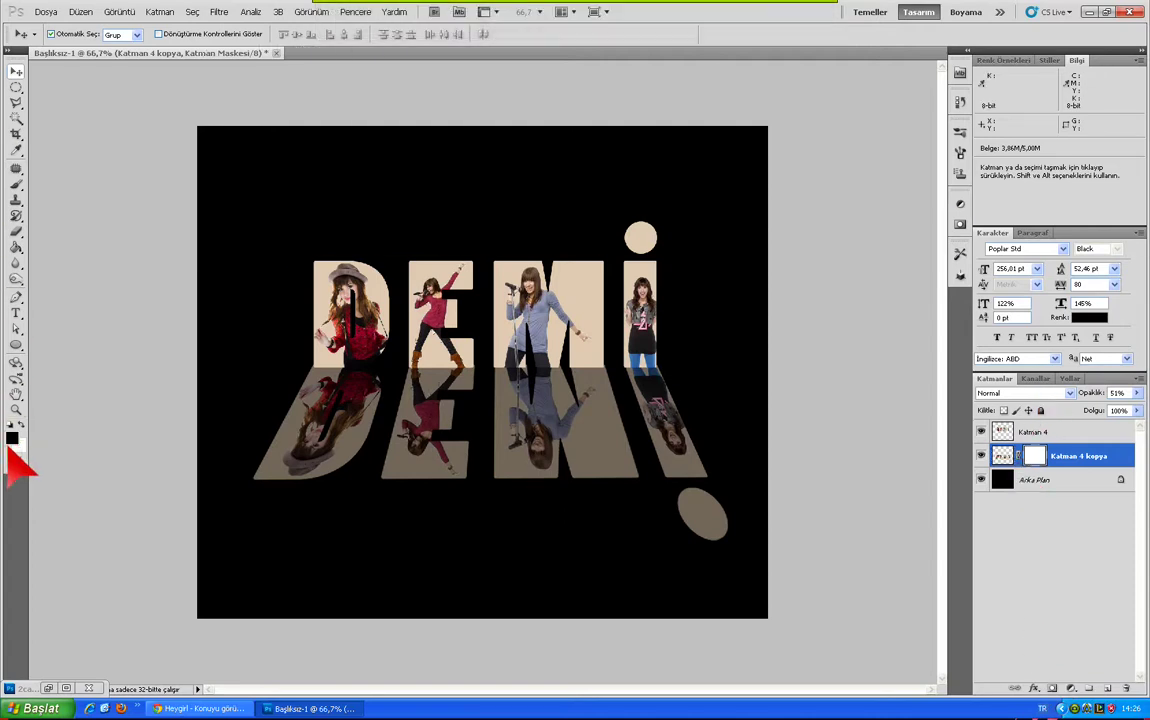
Draw a black-to-white gradient on the mask so the reflection fades downward
left_click(16, 247)
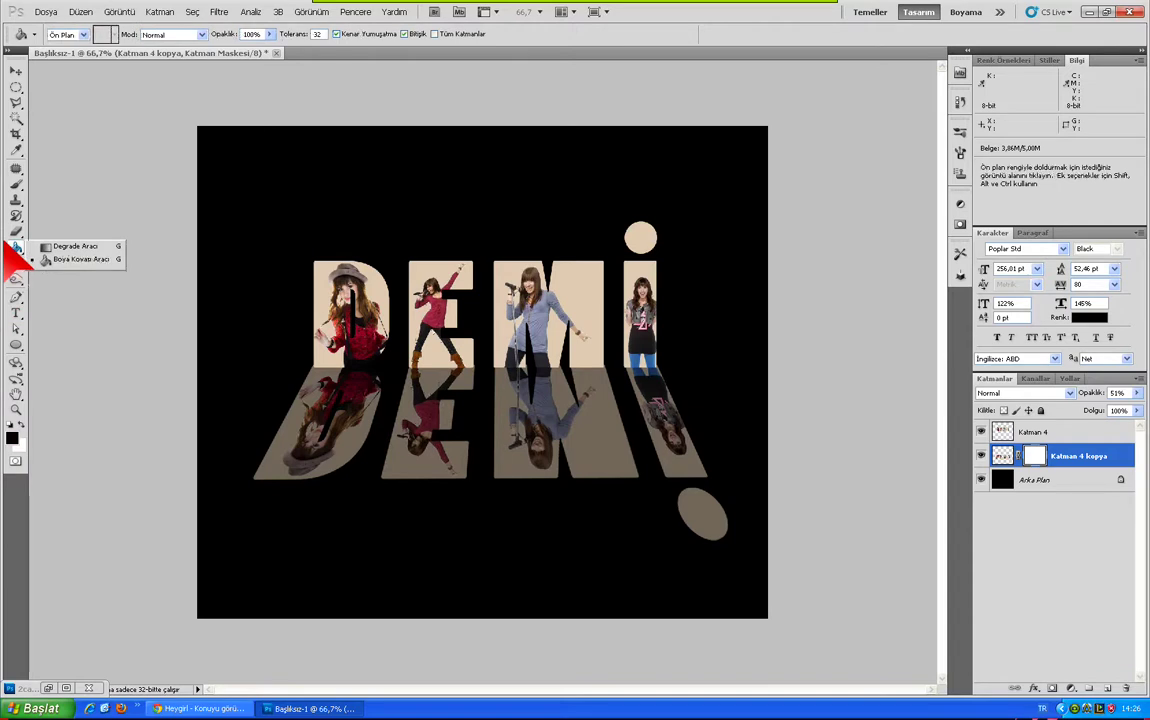
left_click(63, 247)
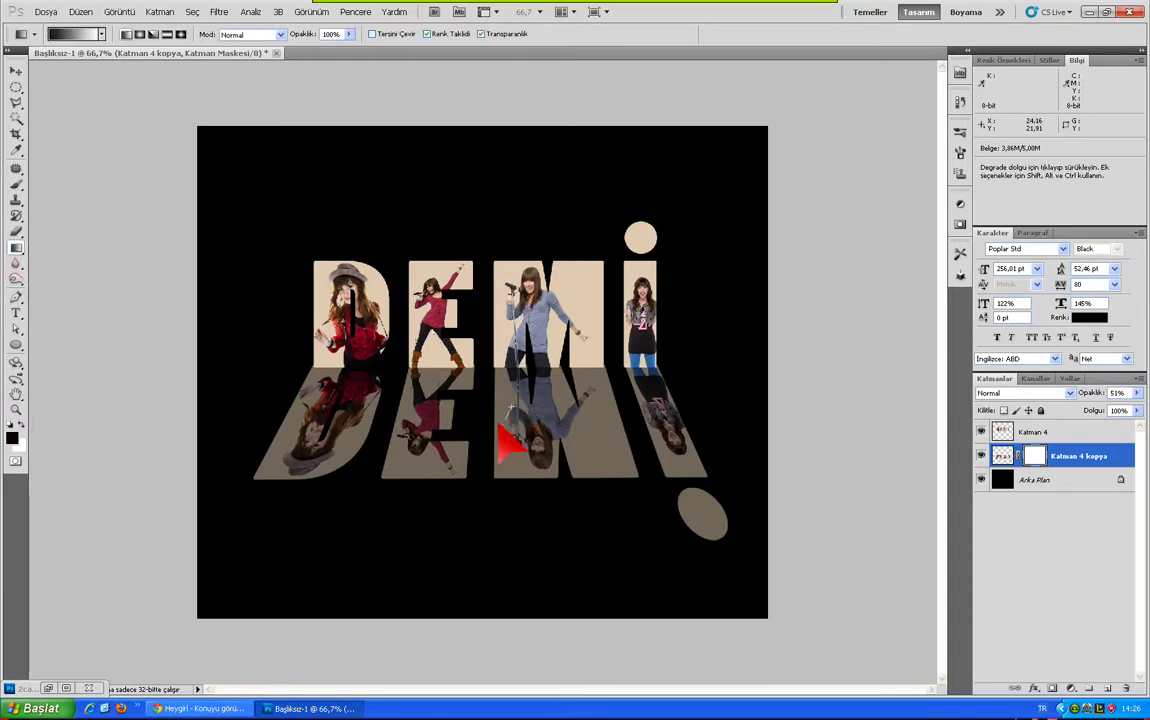
mouse_move(560, 386)
left_mouse_down()
mouse_move(508, 553)
mouse_move(492, 485)
left_mouse_up()
mouse_move(488, 380)
left_mouse_down()
mouse_move(503, 403)
mouse_move(475, 334)
mouse_move(489, 413)
mouse_move(484, 345)
left_mouse_up()
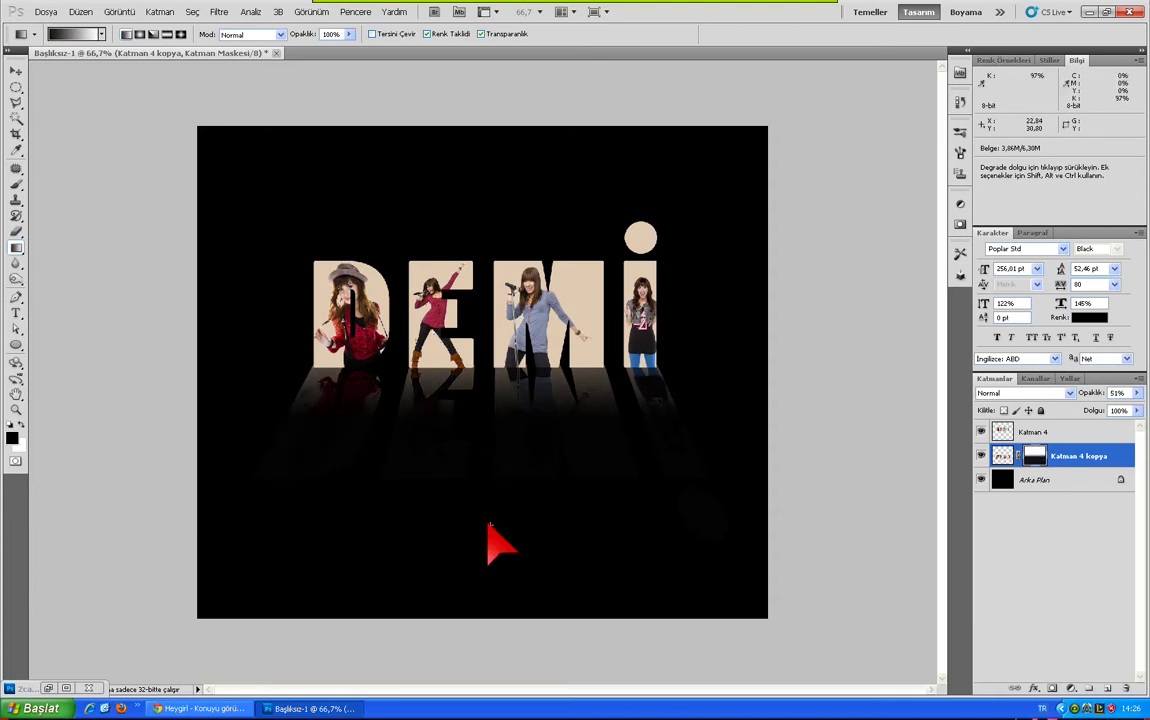
key("ctrl")
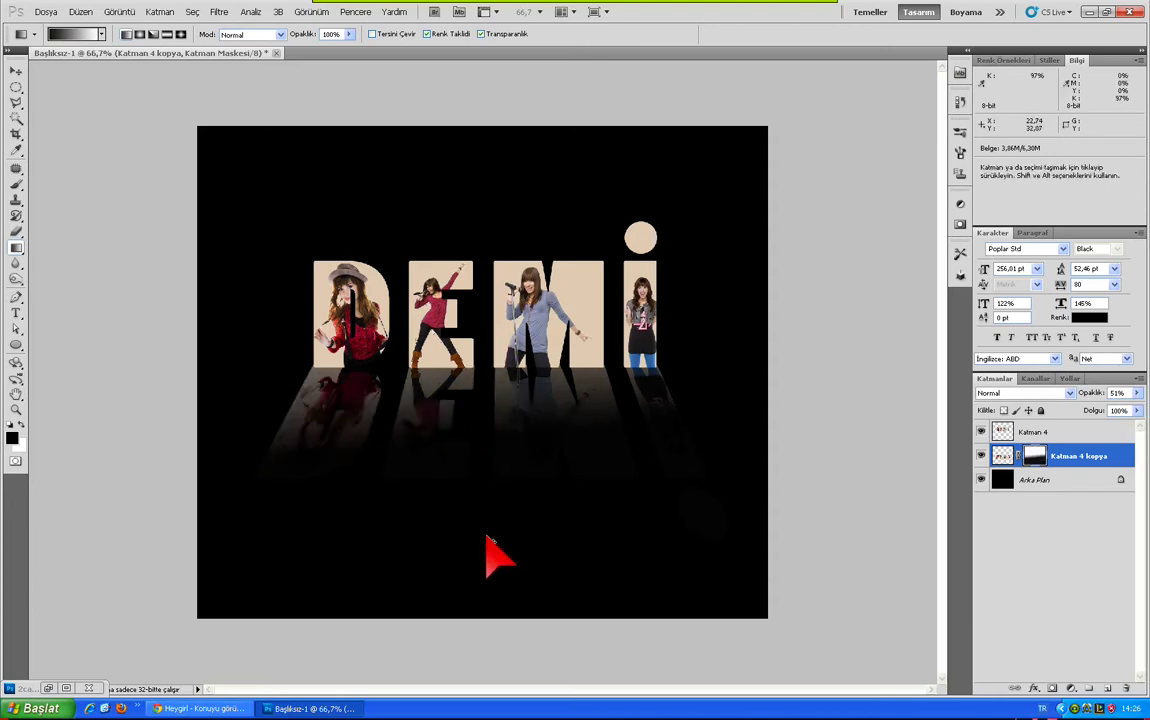
left_click_drag(488, 552, 495, 521)
mouse_move(503, 441)
left_mouse_down()
mouse_move(490, 285)
mouse_move(495, 405)
left_mouse_up()
left_click_drag(495, 470, 487, 386)
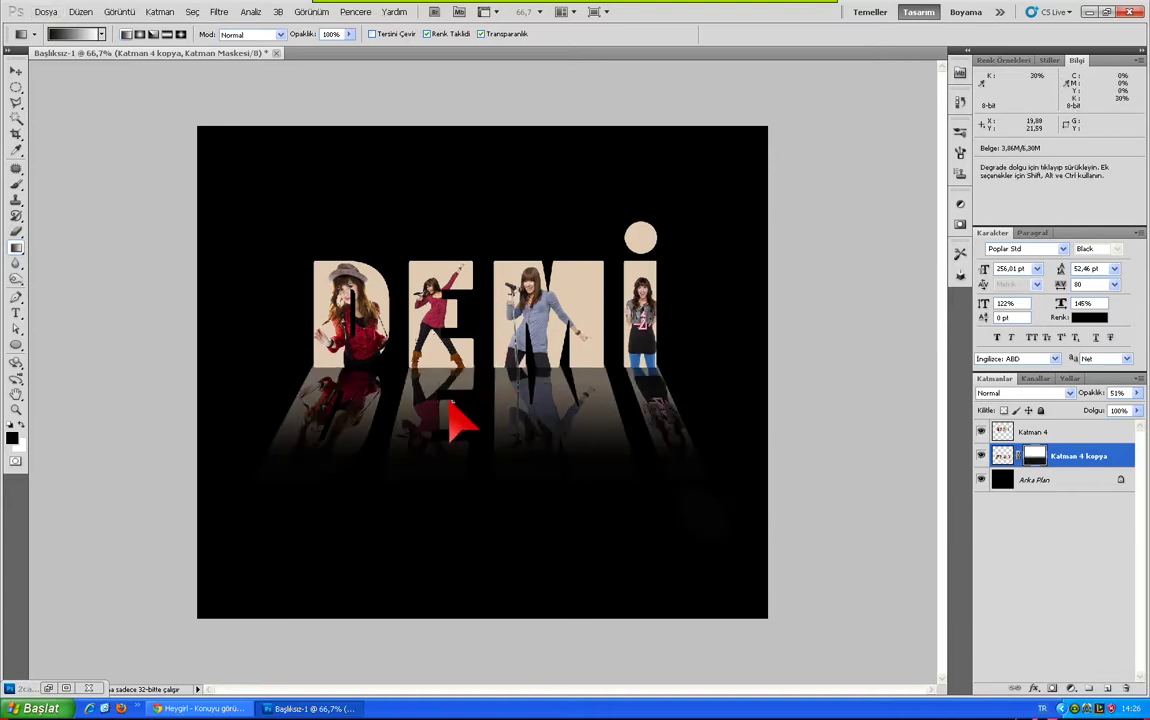
Compare the gradient with undo/redo, keep it, and nudge the reflection slightly up-left
key("ctrl")
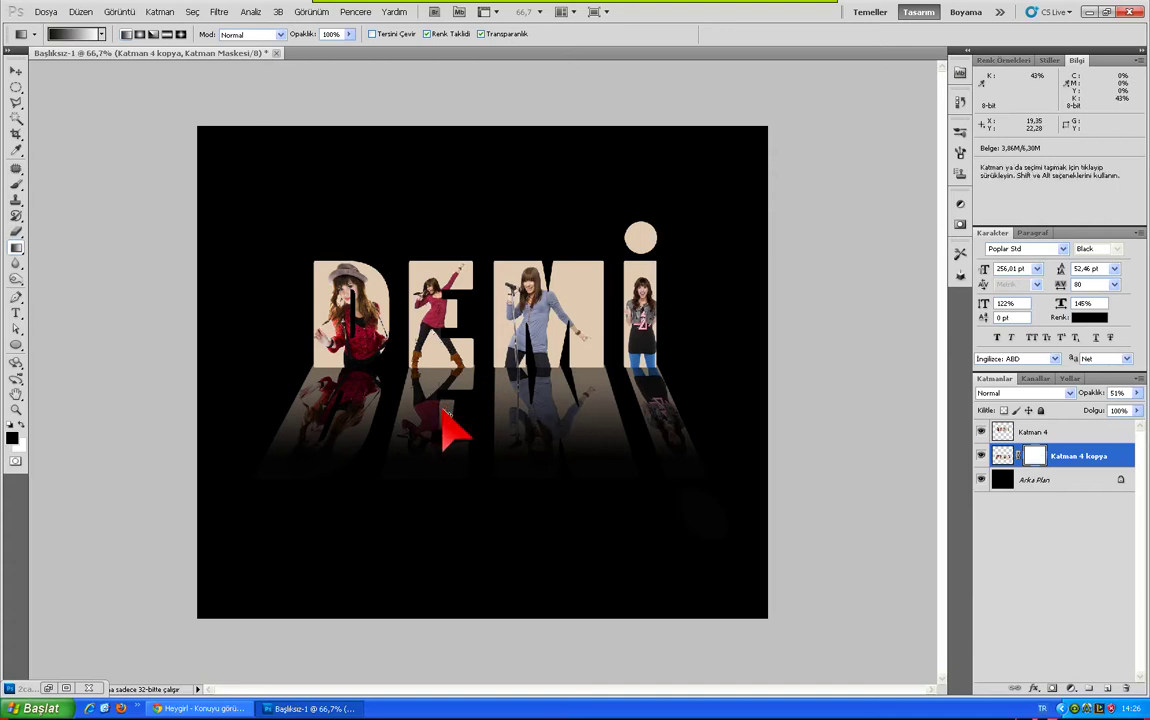
key("ctrl+z")
key("ctrl+z")
key("ctrl+z")
key("ctrl+z")
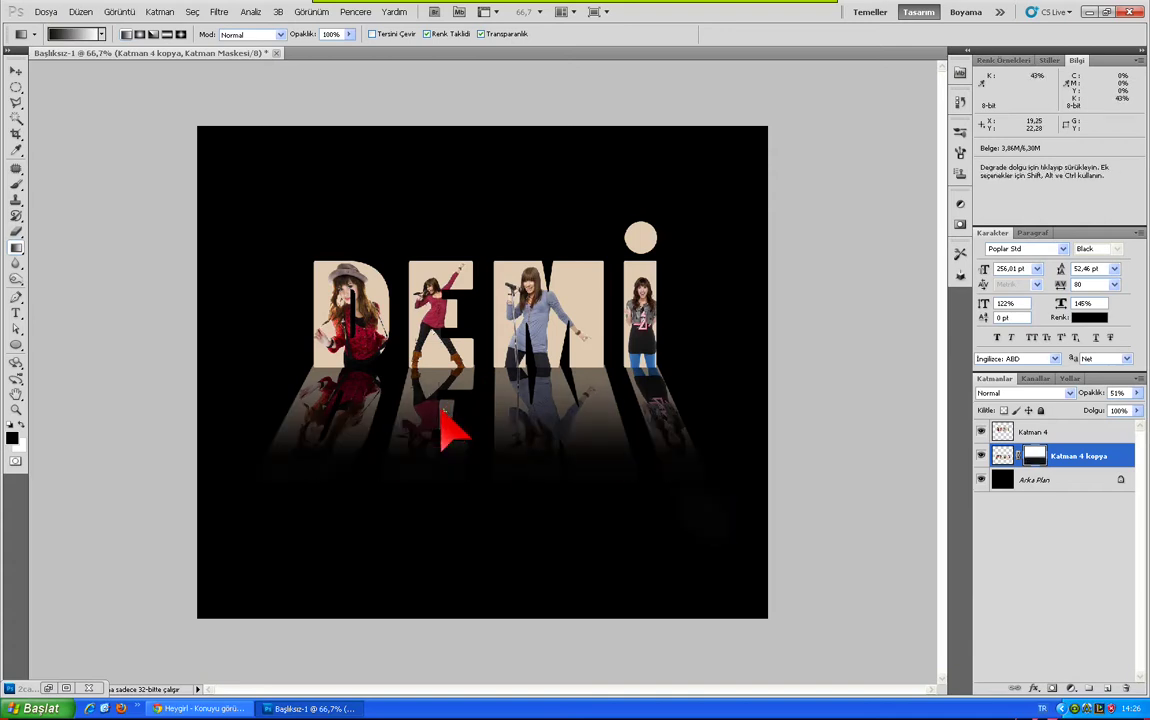
key("ctrl+alt+z")
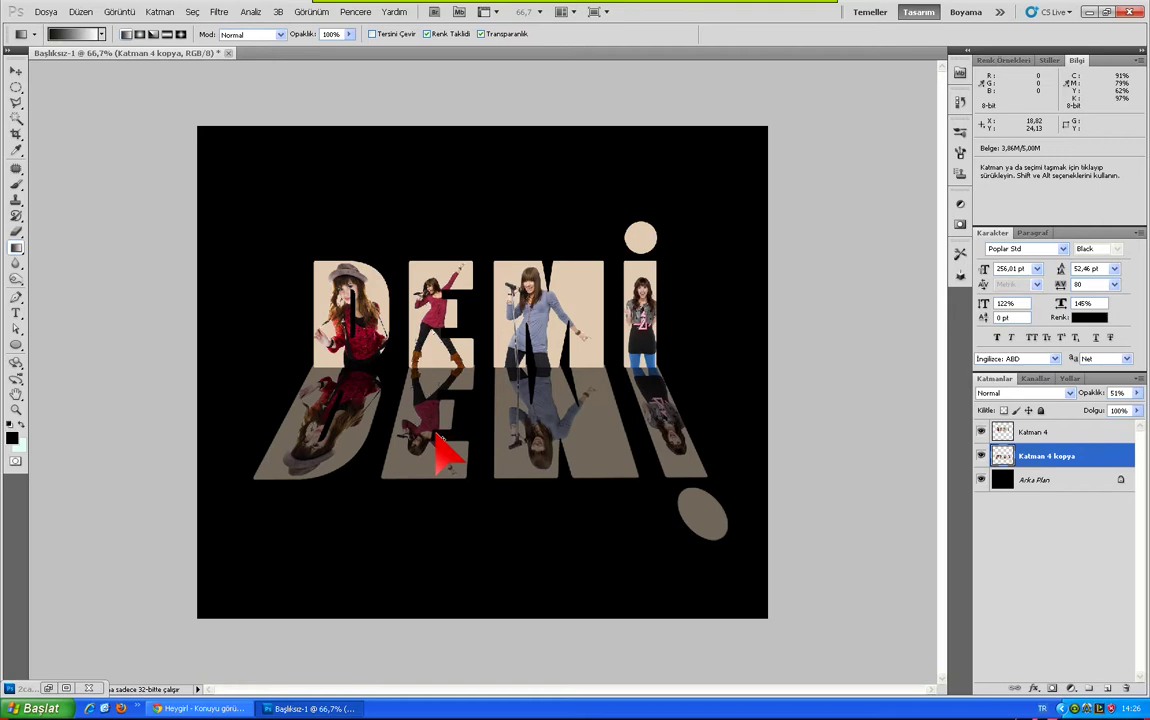
key("ctrl+shift+z")
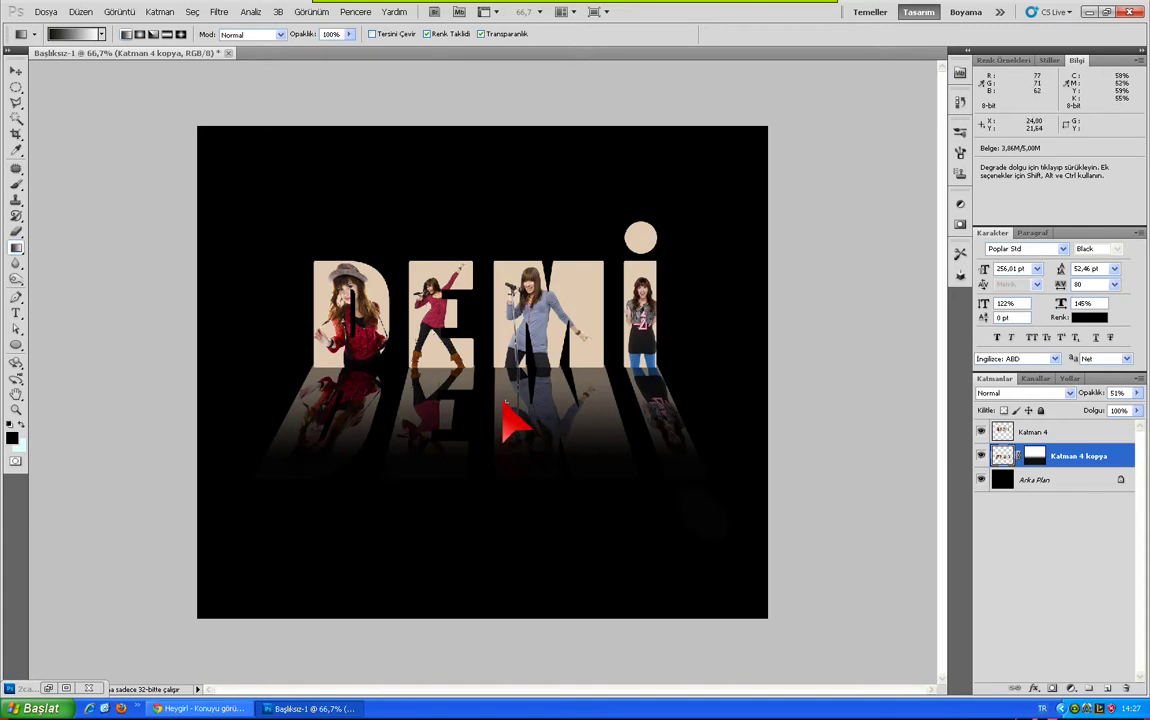
key("v")
left_click_drag(505, 403, 500, 393)
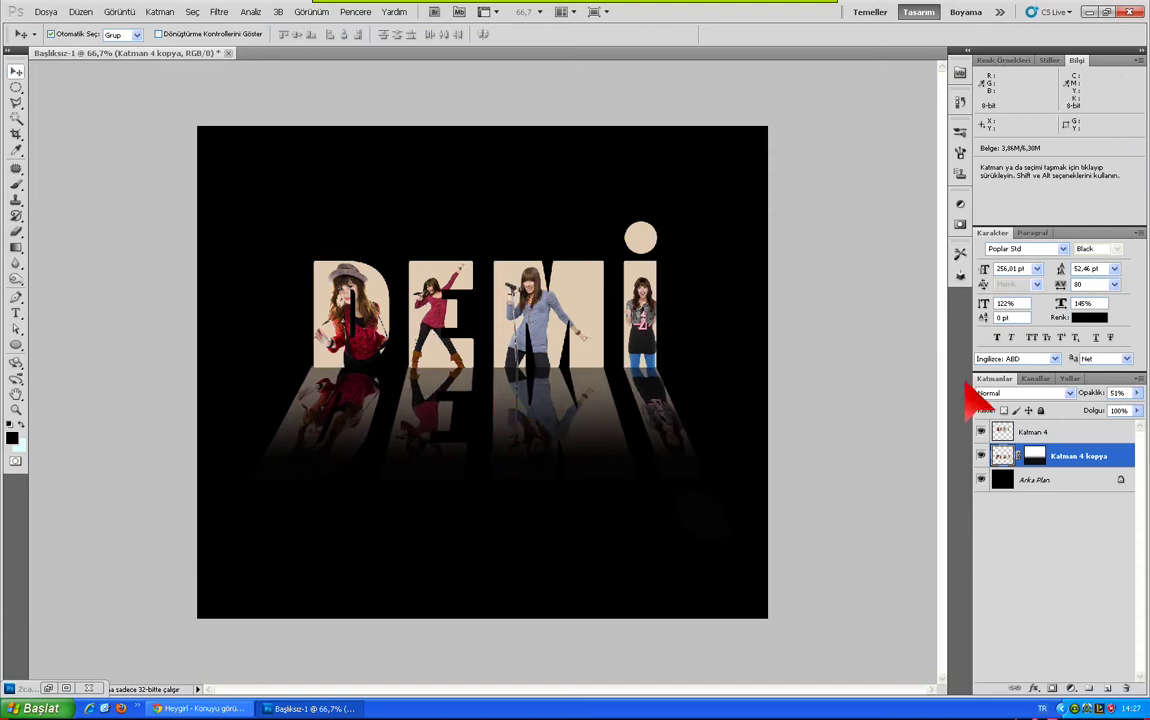
Set up a 193 px, 0% hardness brush on the reflection's layer mask
left_click(1034, 456)
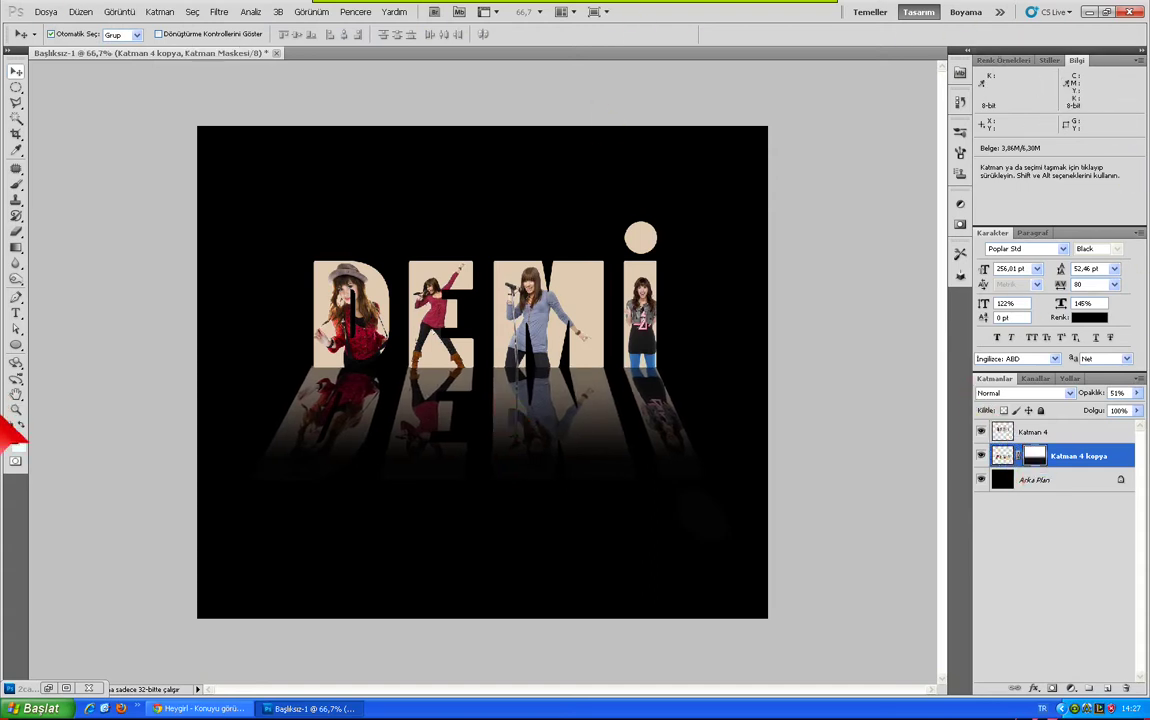
key("b")
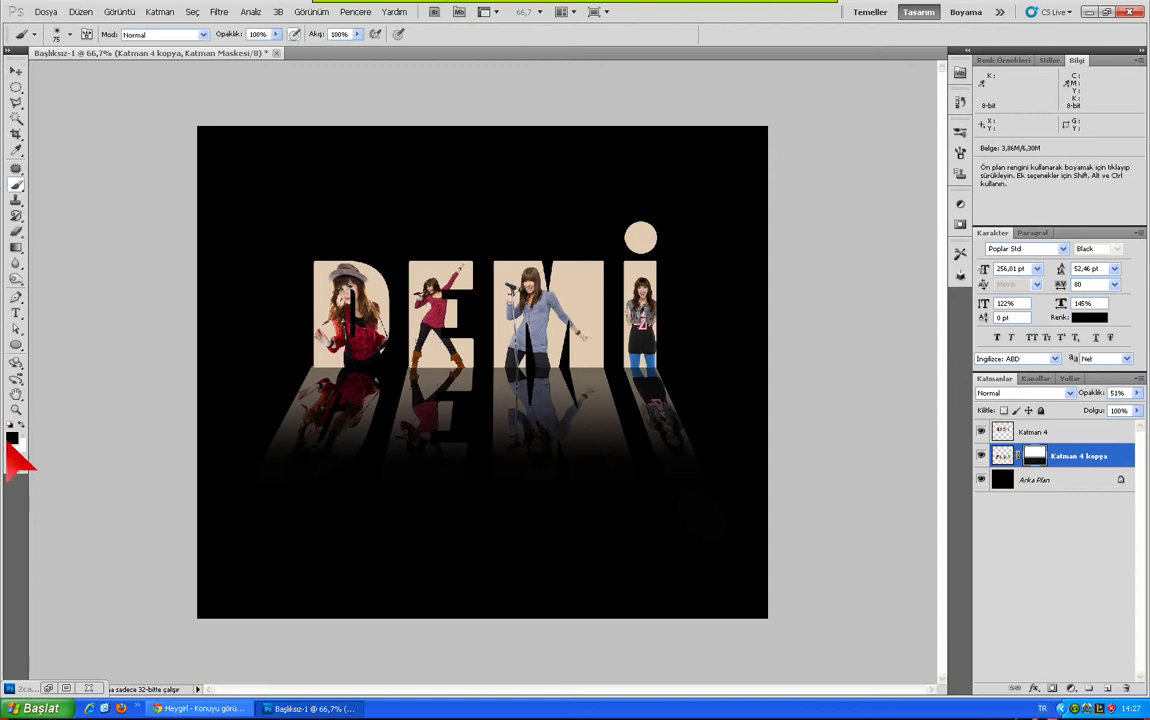
right_click(405, 440)
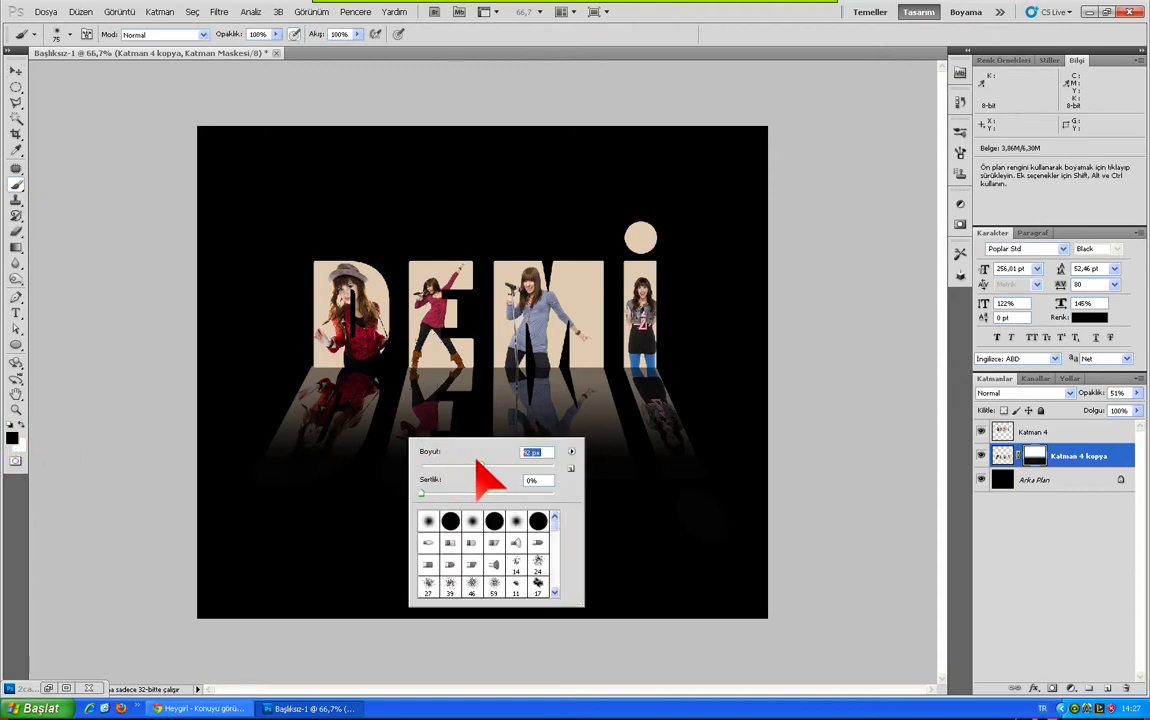
left_click_drag(478, 463, 506, 465)
left_click(765, 458)
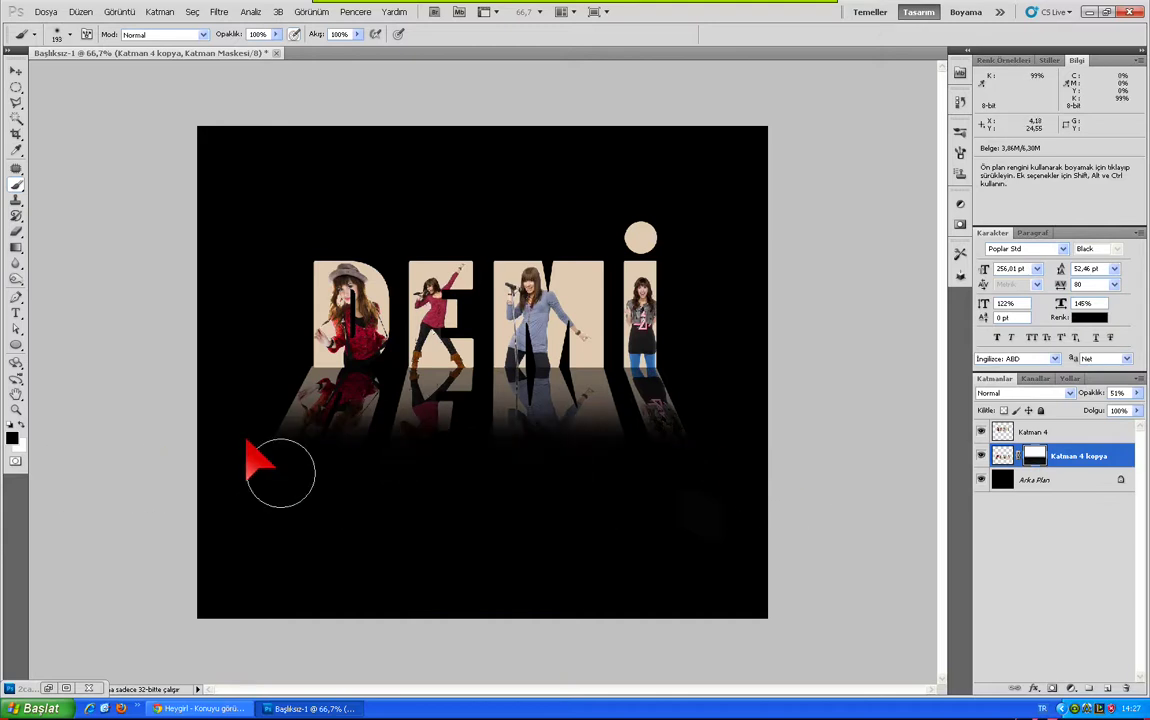
Paint black at 48% opacity over the reflection mask to soften it
left_click_drag(281, 473, 690, 440)
key("ctrl+z")
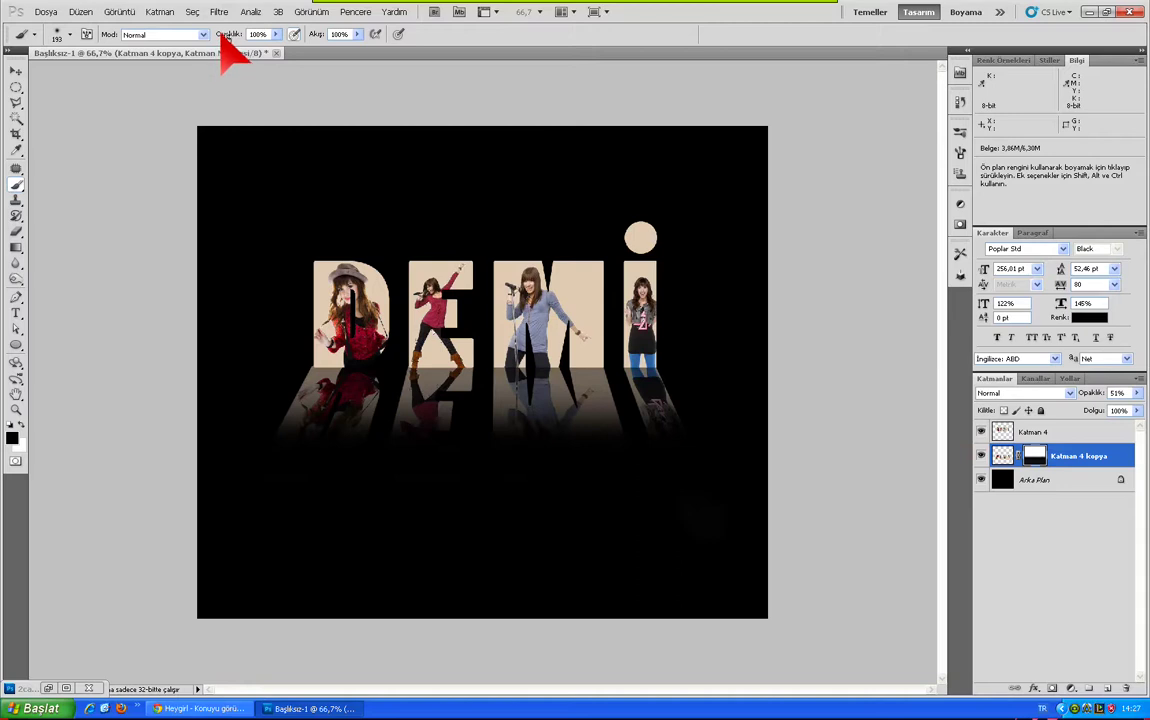
left_click_drag(224, 35, 172, 35)
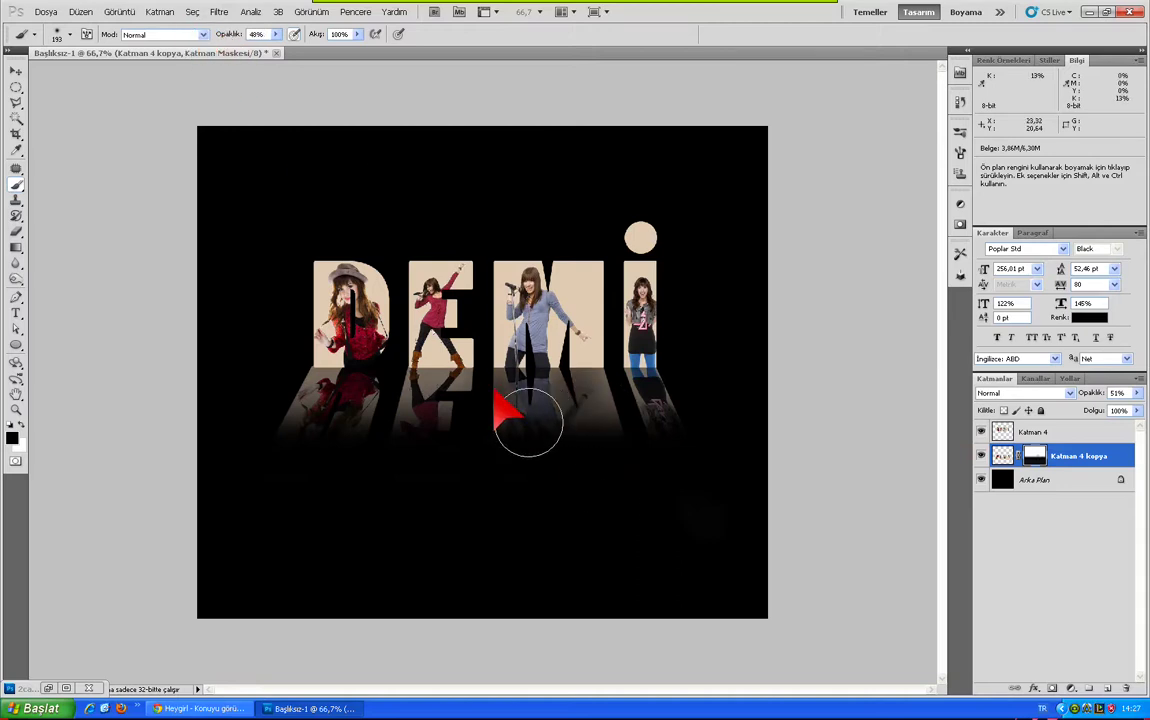
left_click_drag(330, 390, 370, 395)
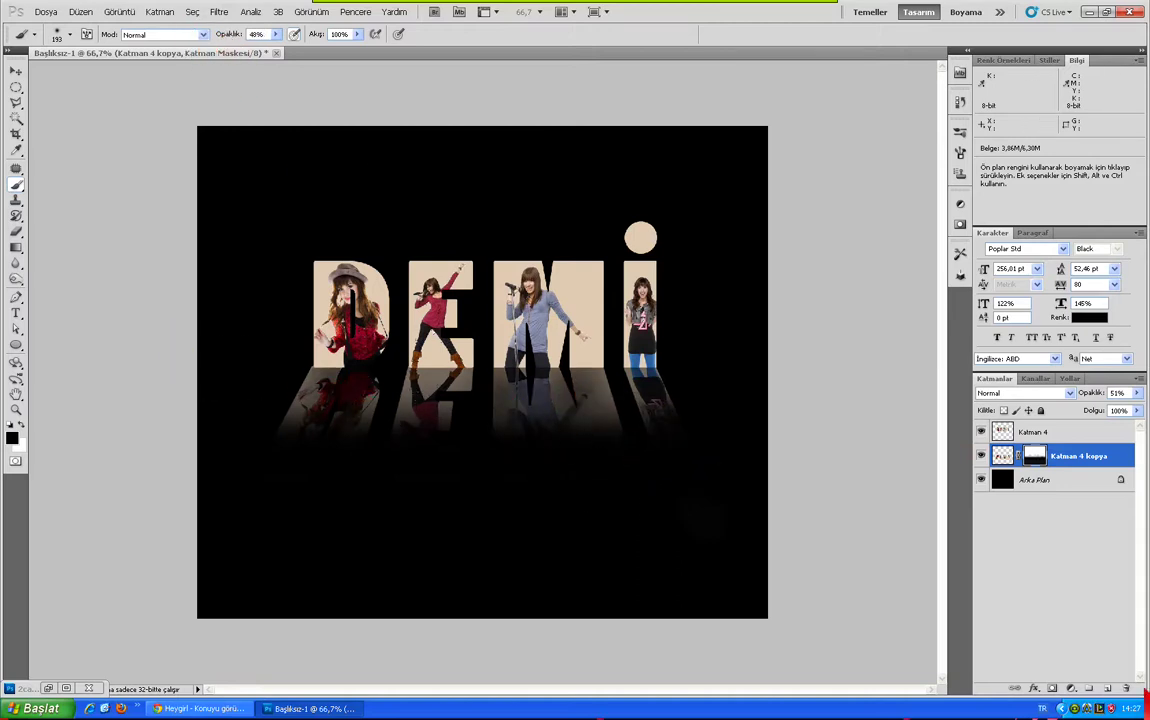